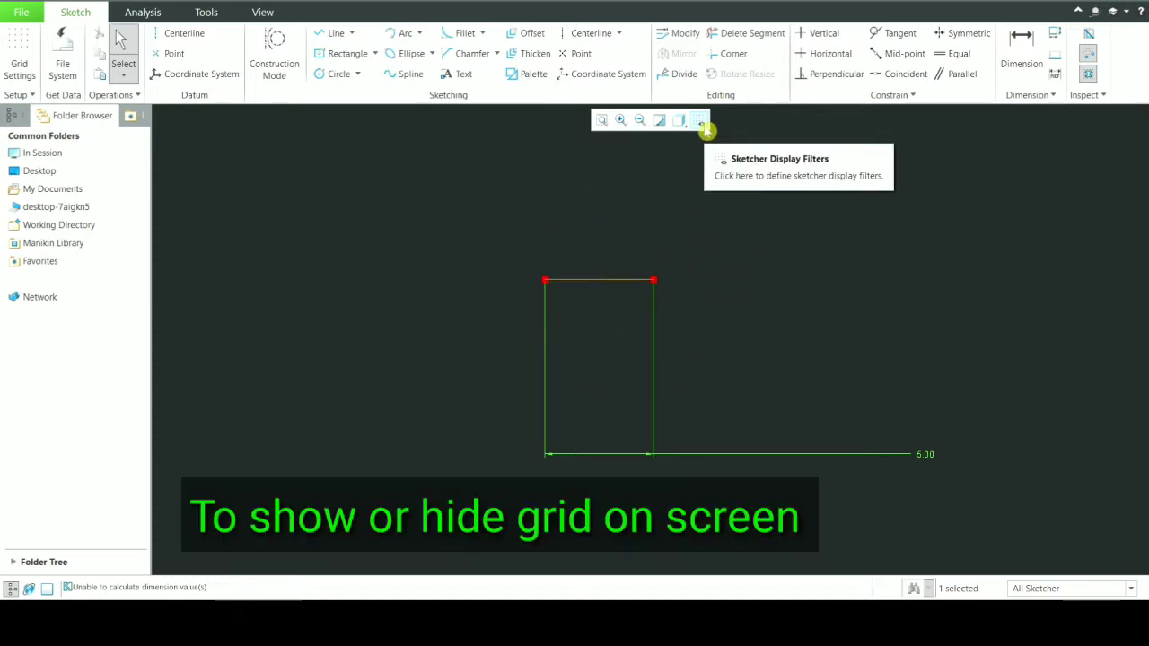
Turn on the grid display for the sketch.
click(699, 121)
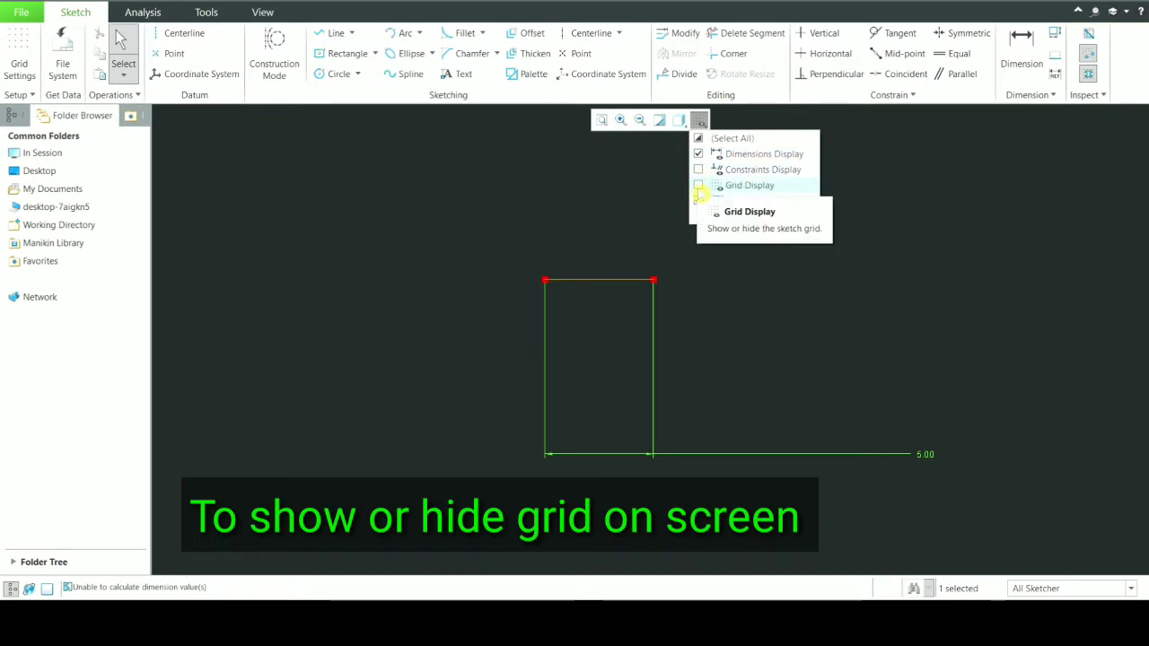
click(699, 186)
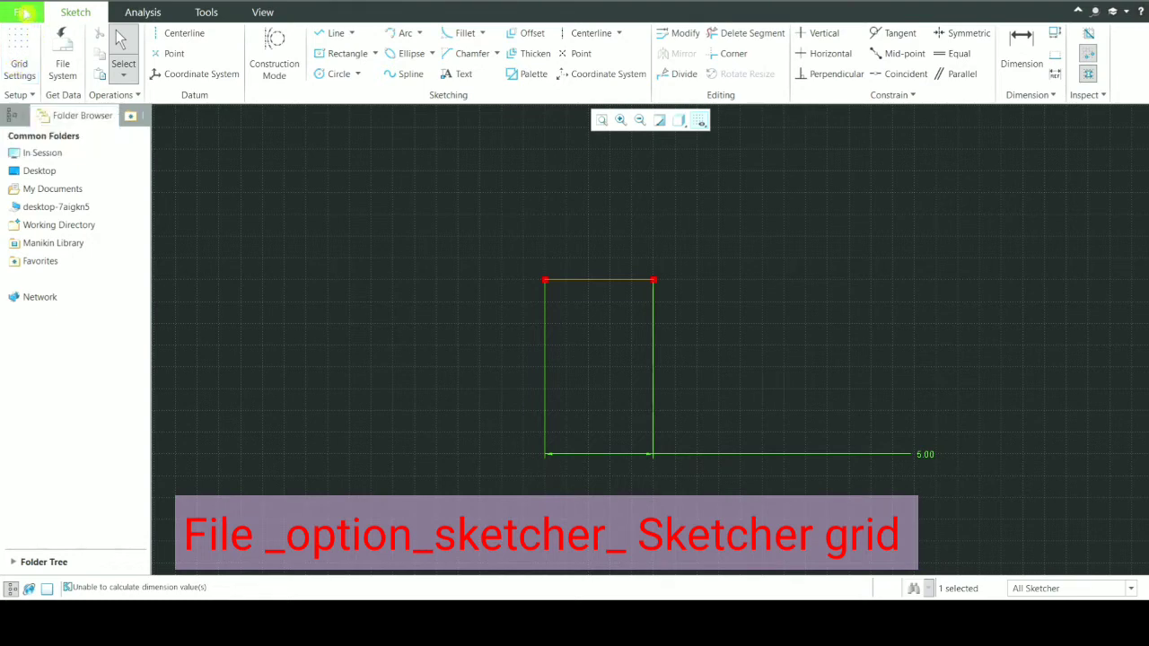
Set the grid type to Cartesian in the program's Sketcher options and accept the options.
click(22, 12)
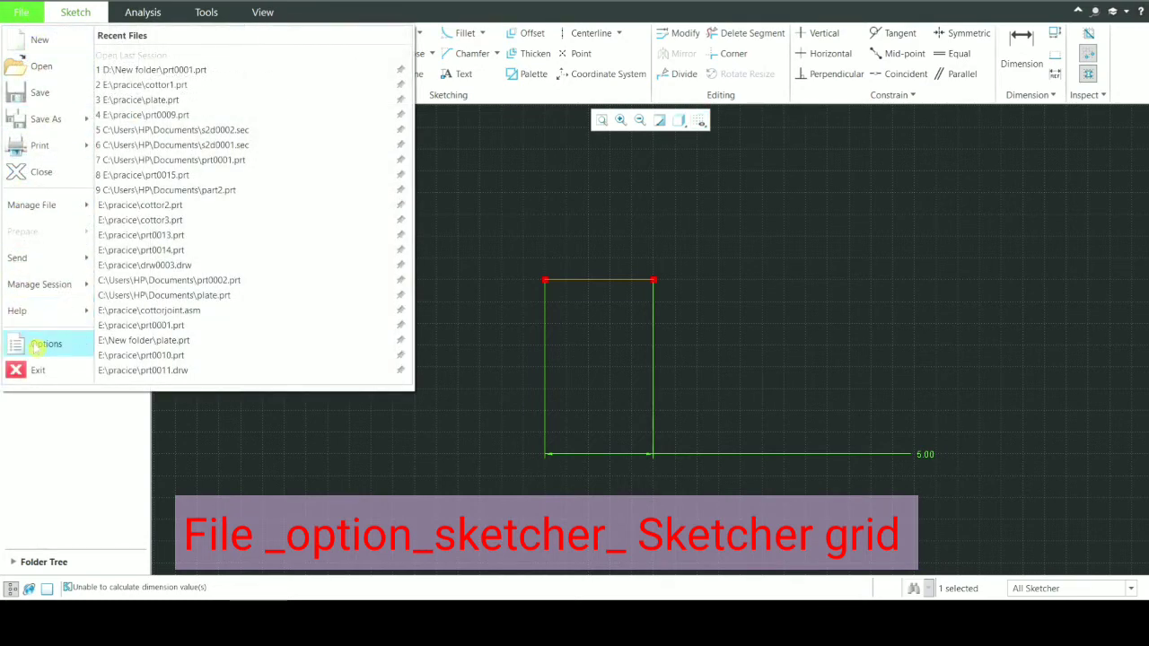
click(40, 345)
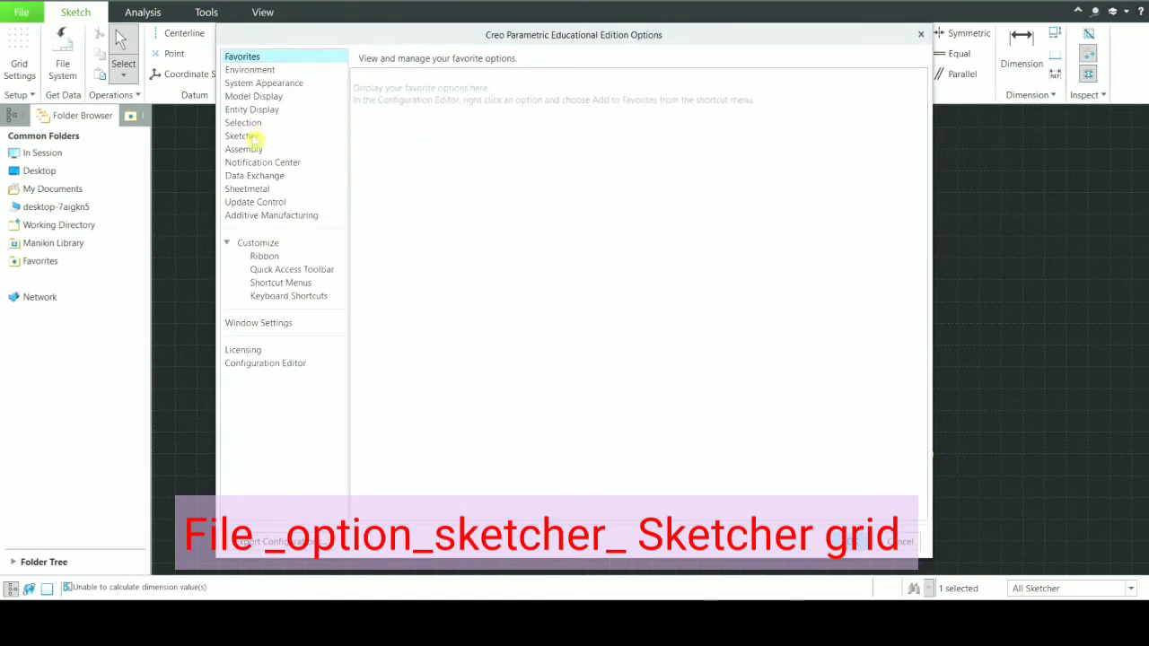
click(254, 137)
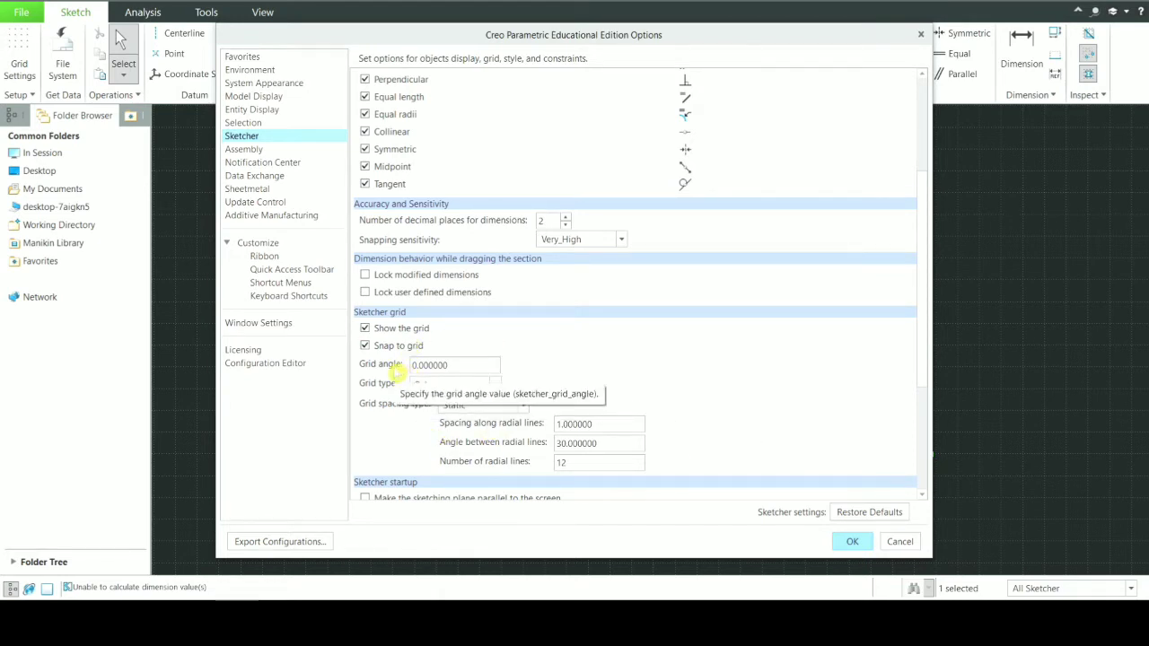
click(460, 364)
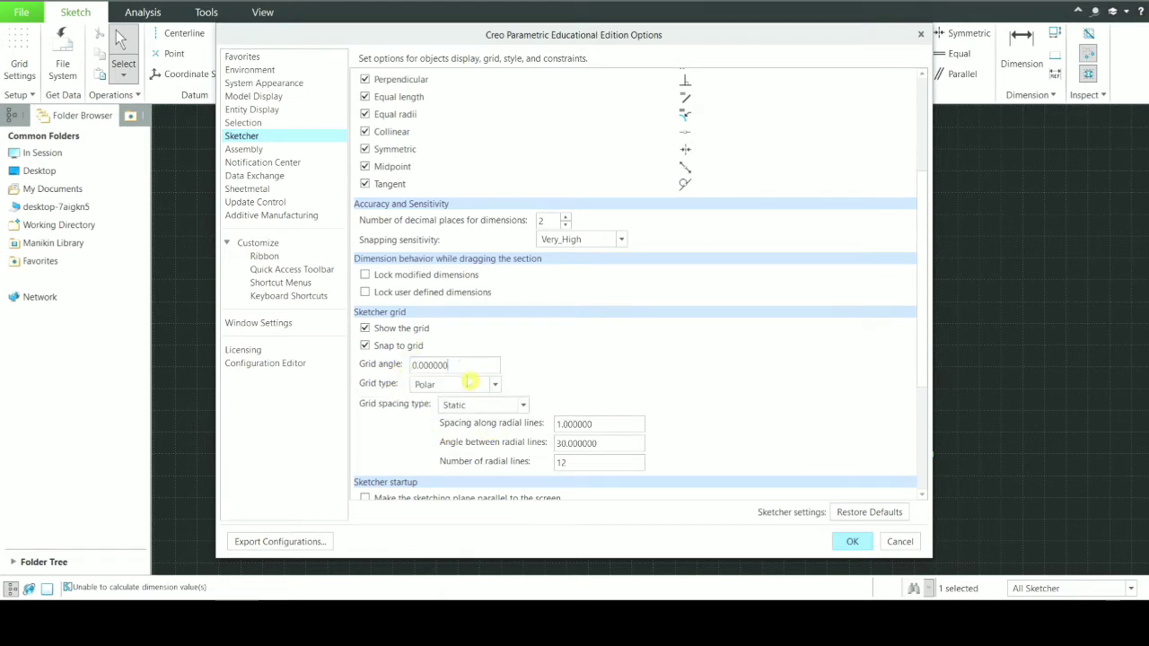
click(476, 393)
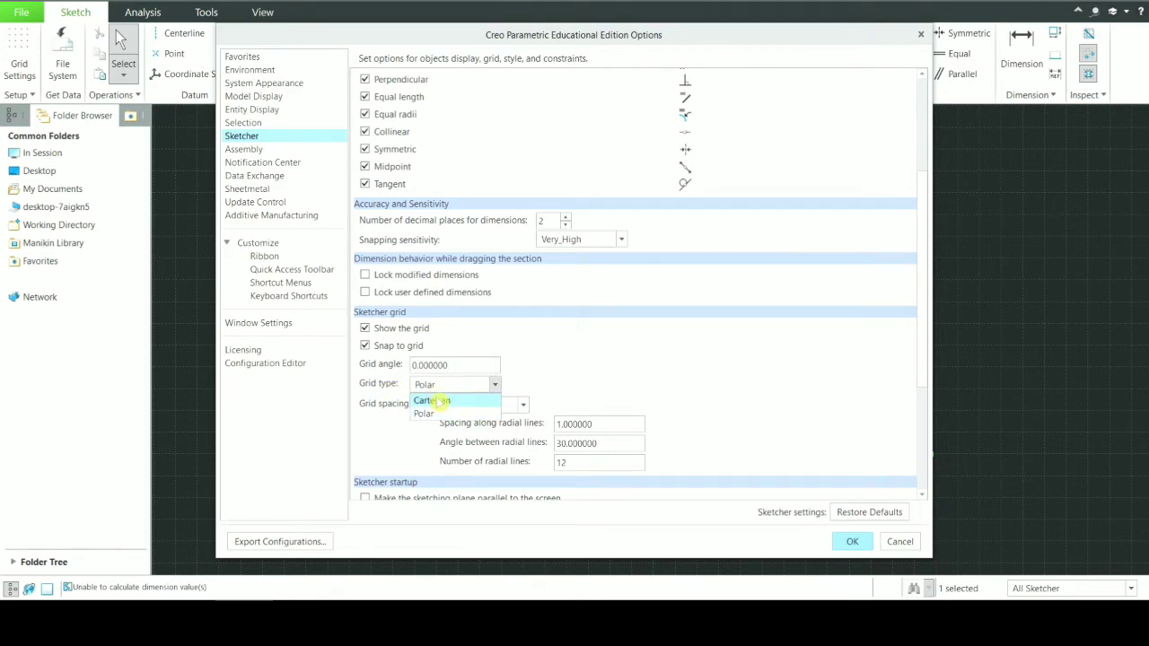
click(433, 401)
click(446, 386)
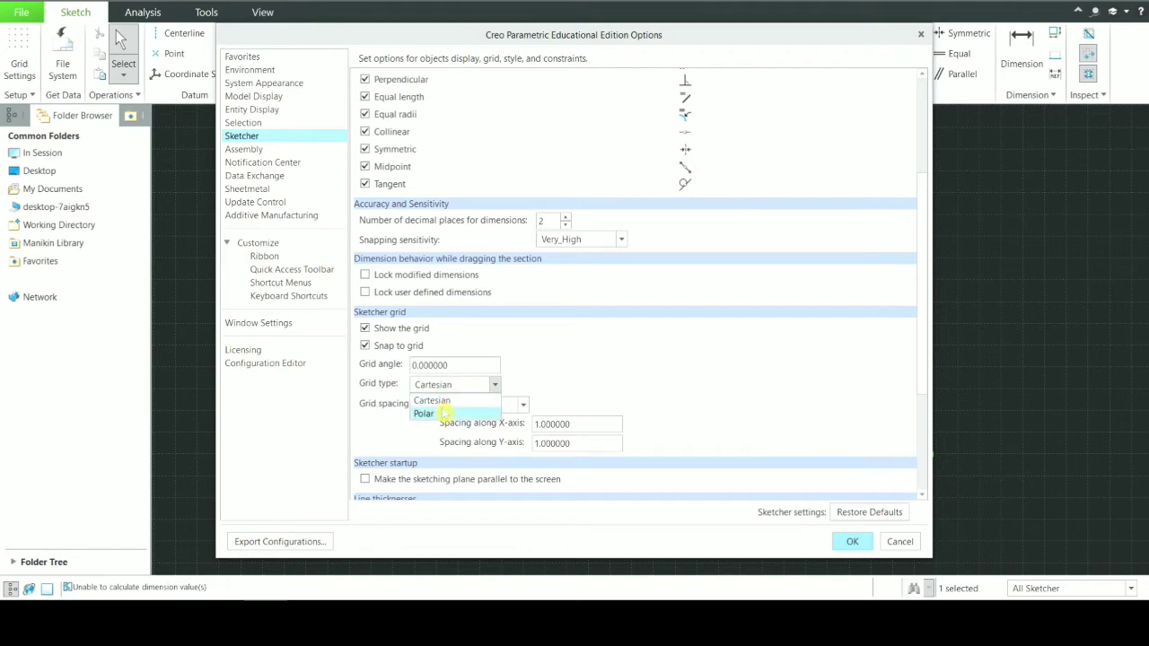
click(425, 413)
click(449, 386)
click(432, 400)
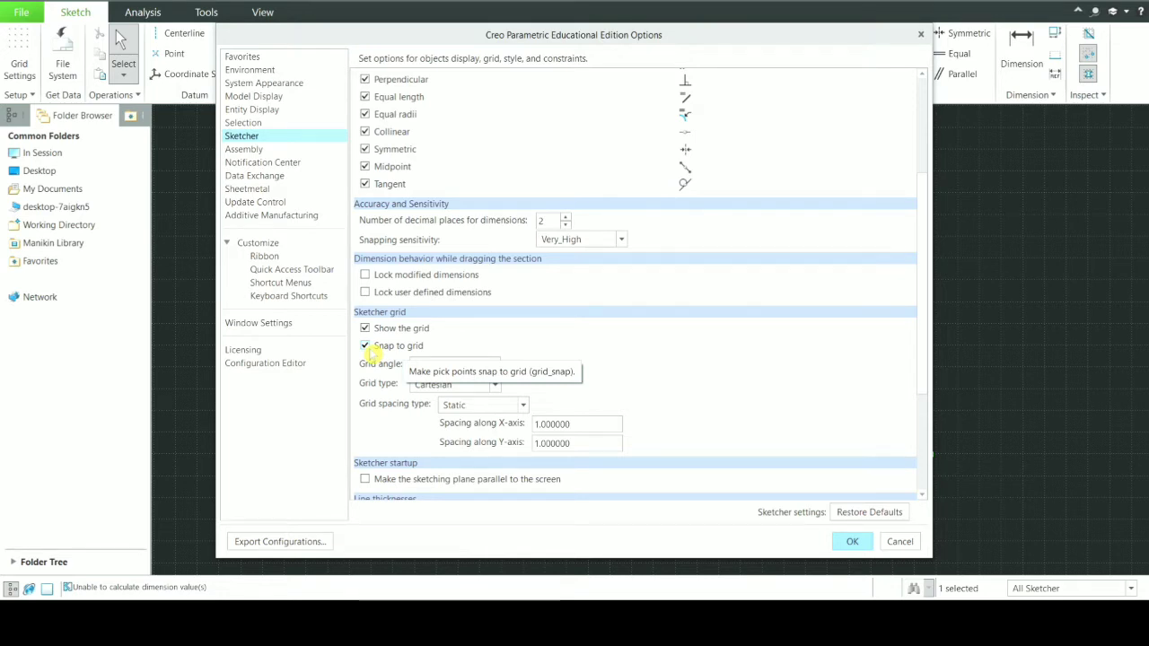
click(852, 541)
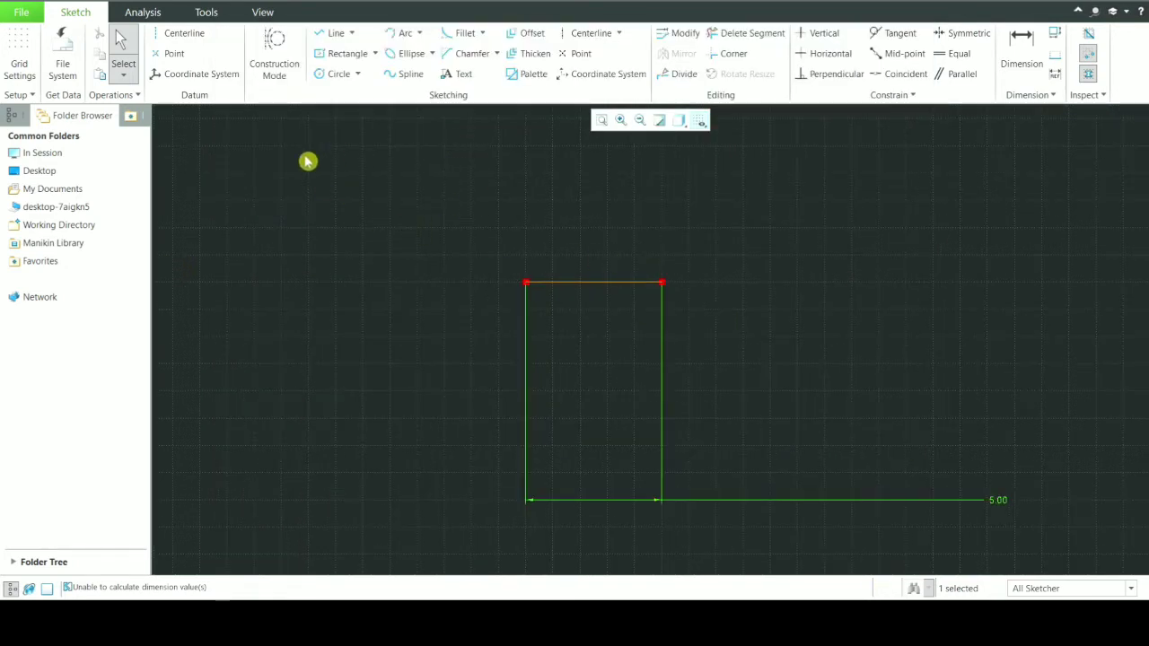
In the grid settings, try the Polar type, return to Cartesian and switch the spacing to Static.
click(18, 63)
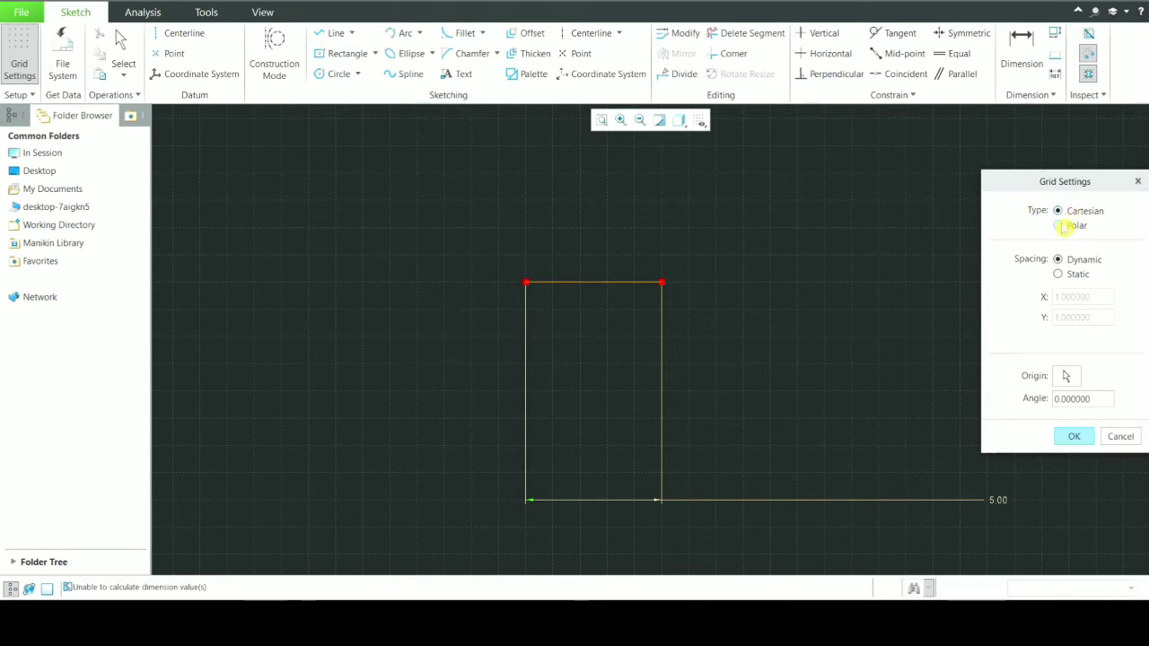
click(1060, 226)
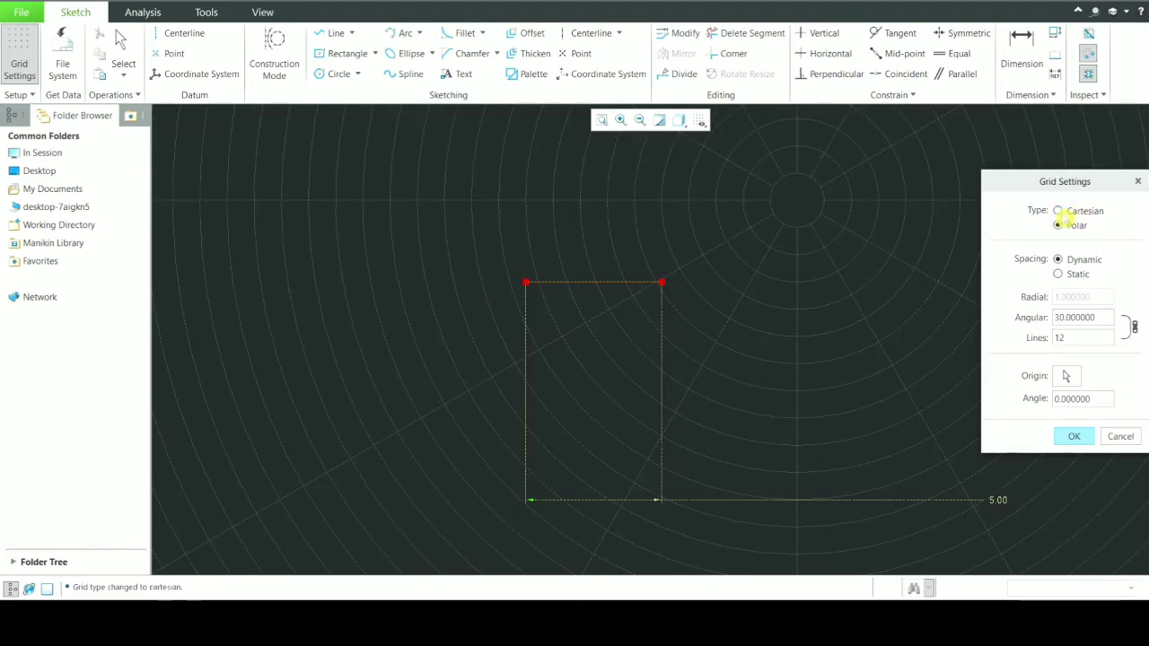
click(1072, 214)
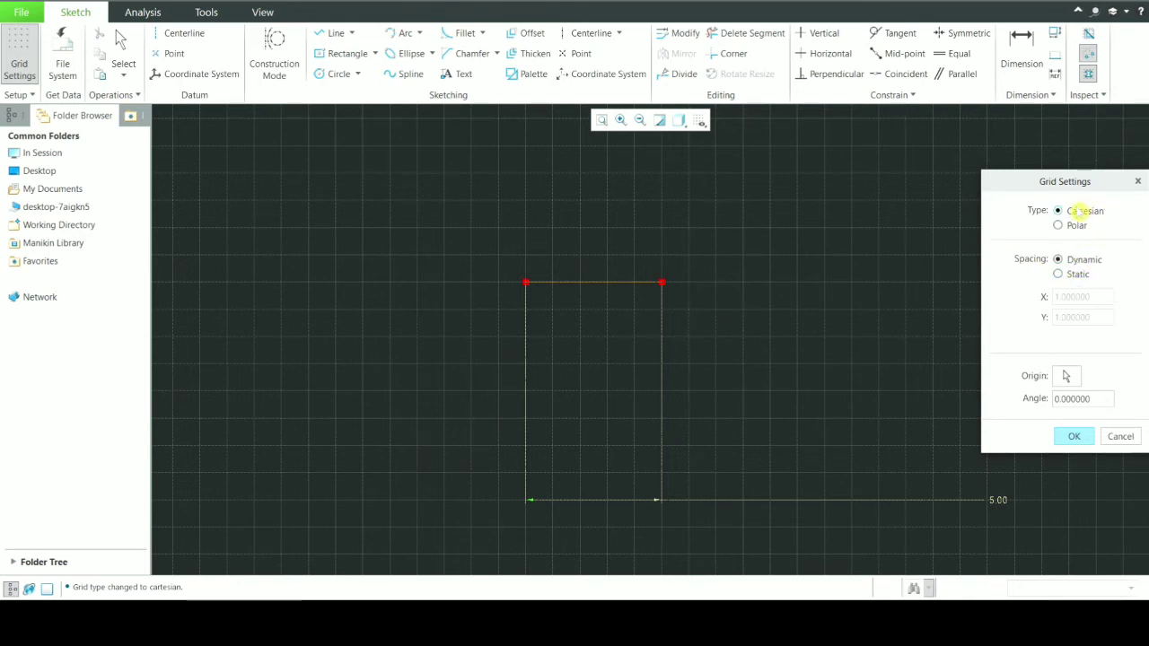
click(1059, 273)
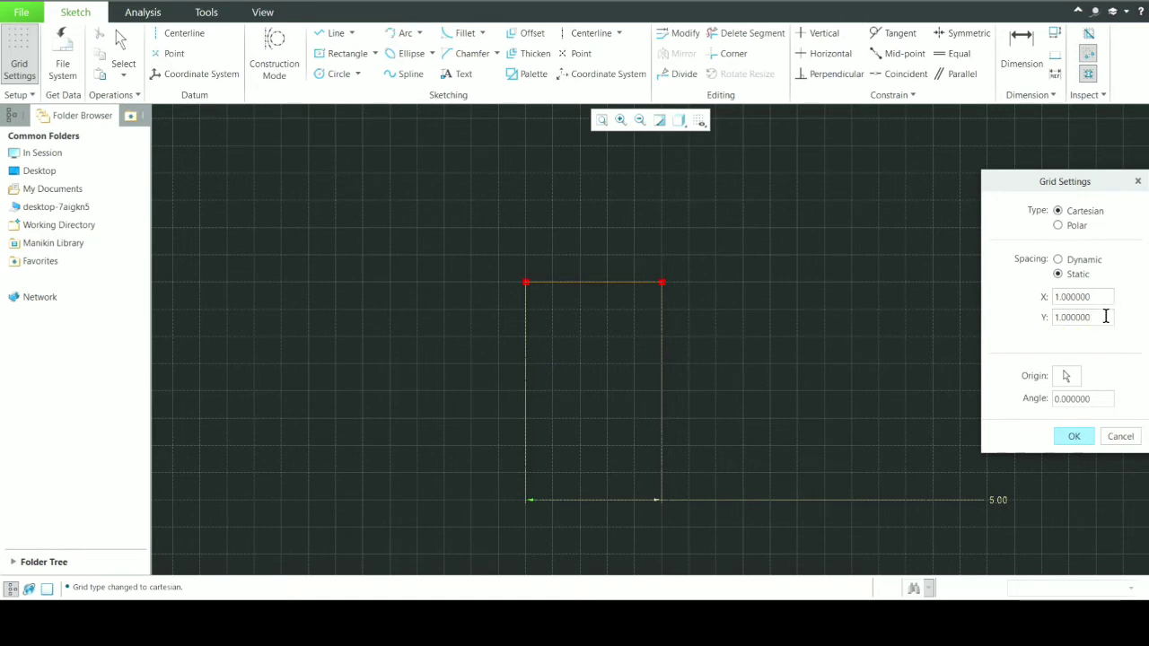
scroll(766, 331, up, 1)
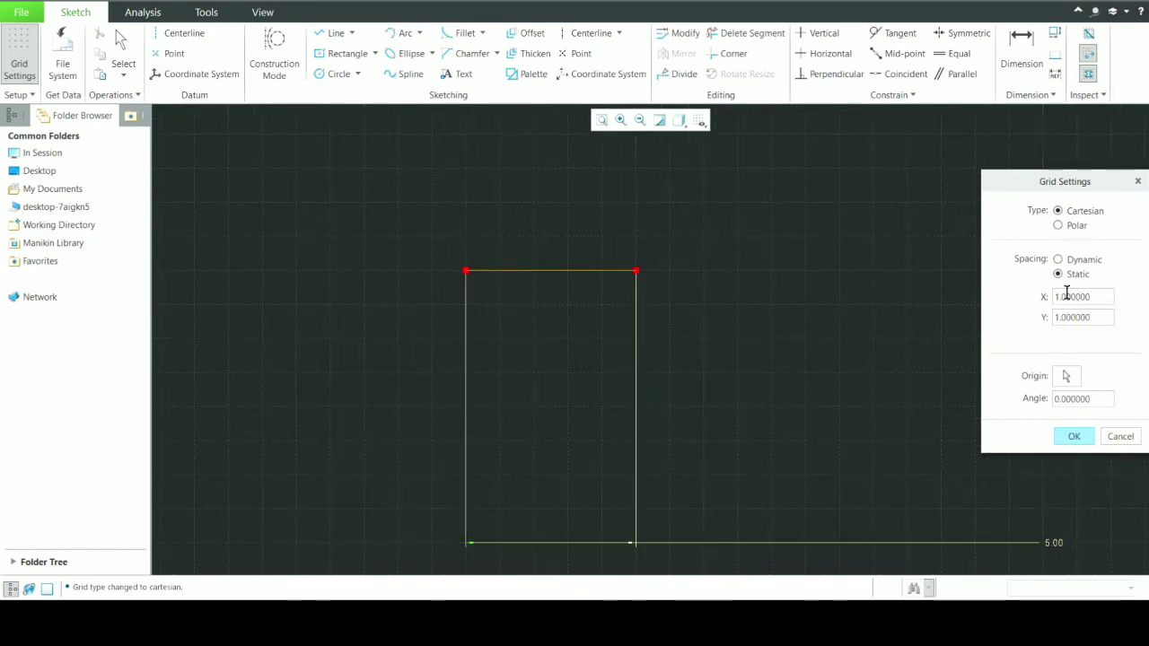
scroll(692, 302, up, 2)
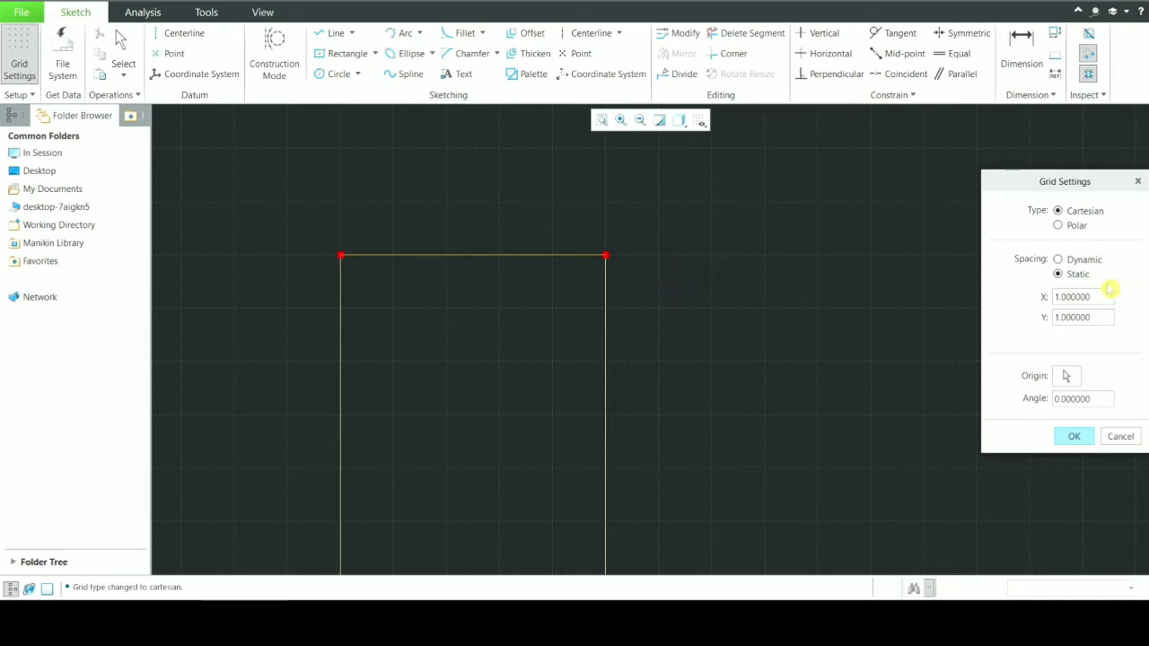
Set the static grid spacing to 2 in X and 2 in Y and apply the grid settings.
double_click(1099, 296)
text(2)
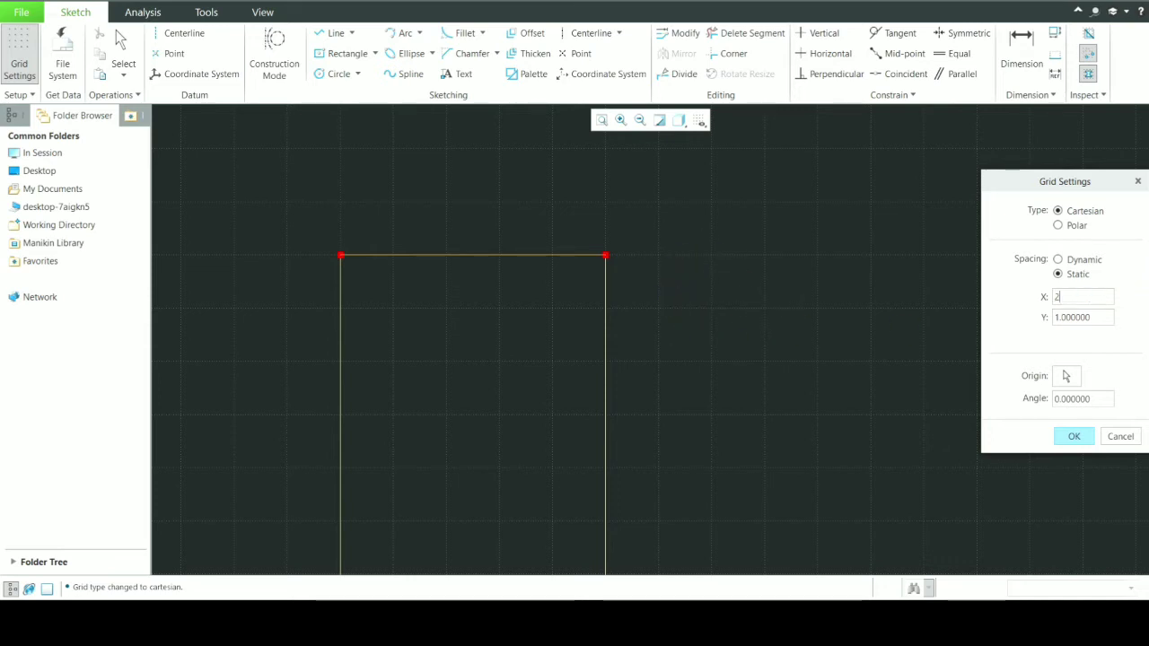
key(Return)
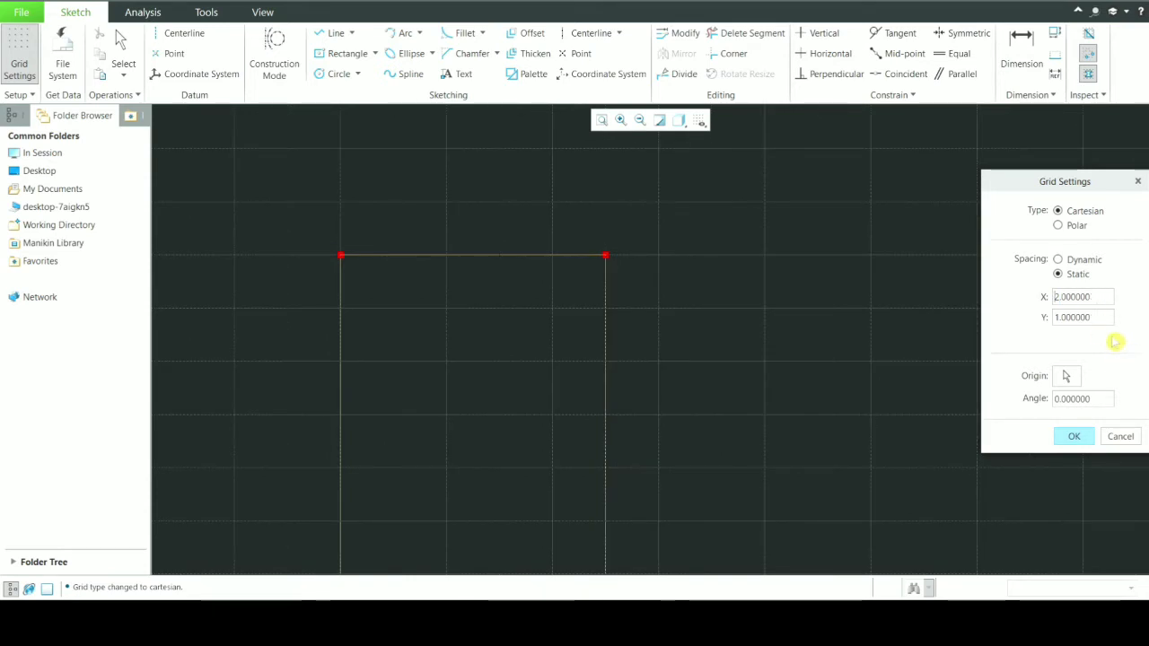
double_click(1096, 319)
text(2)
key(Return)
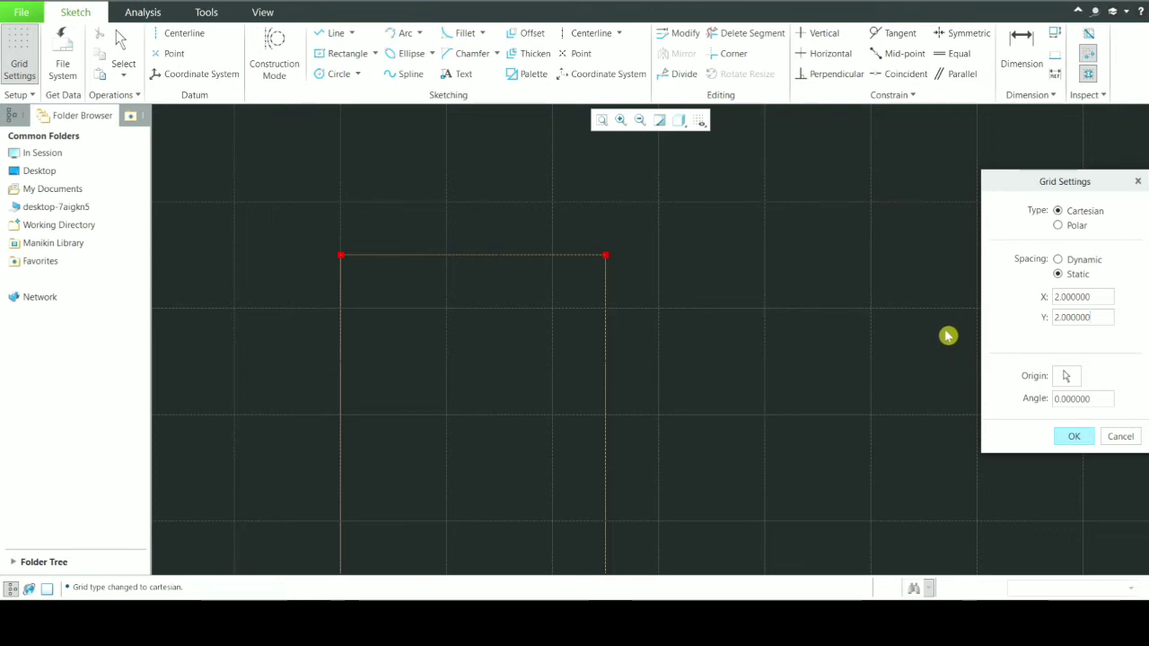
click(1074, 436)
Sketch a horizontal line about 2 long, starting about 3 right of and 1 above the existing horizontal line's right endpoint.
scroll(910, 413, up, 4)
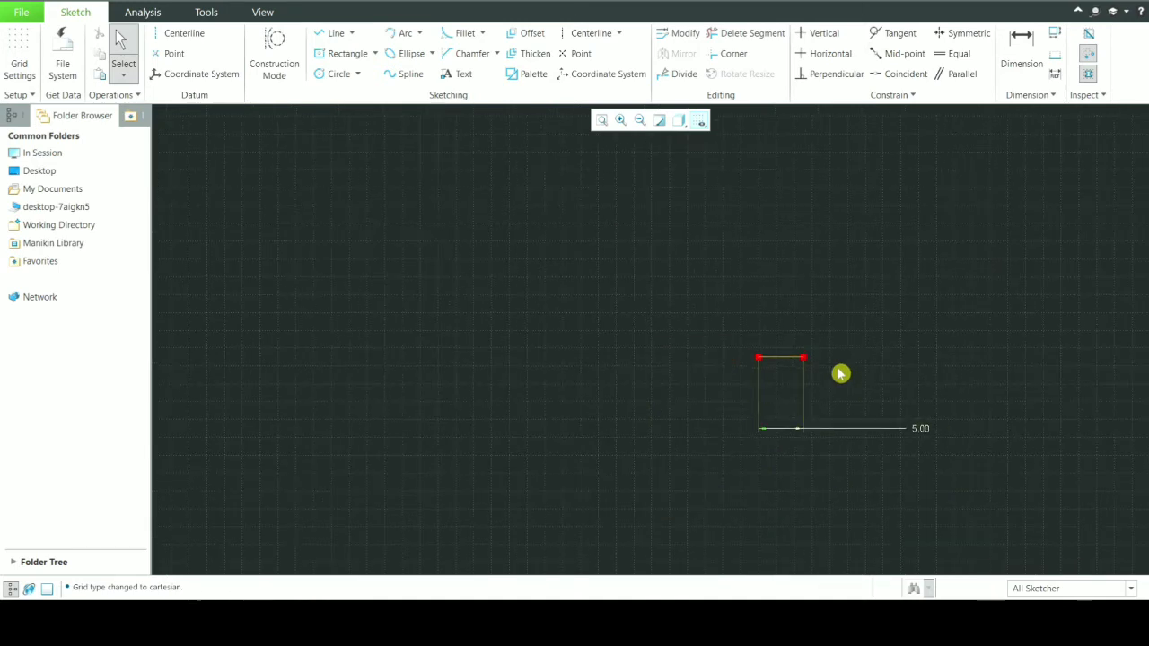
scroll(838, 375, down, 2)
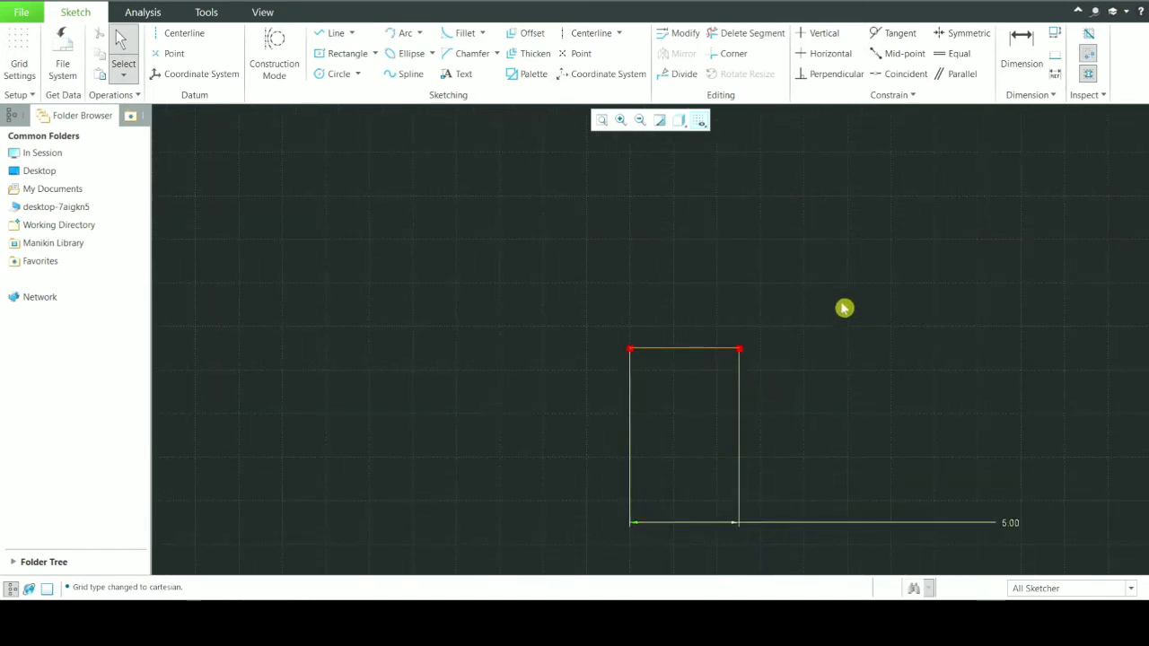
scroll(839, 305, down, 3)
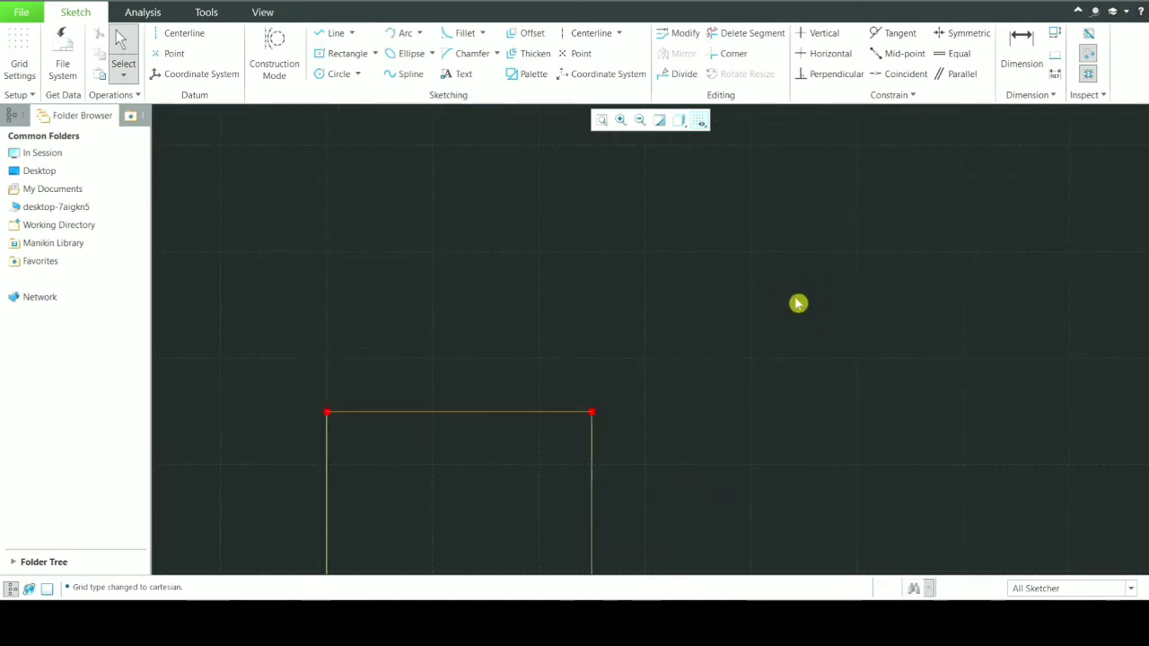
scroll(798, 305, up, 5)
scroll(815, 310, down, 4)
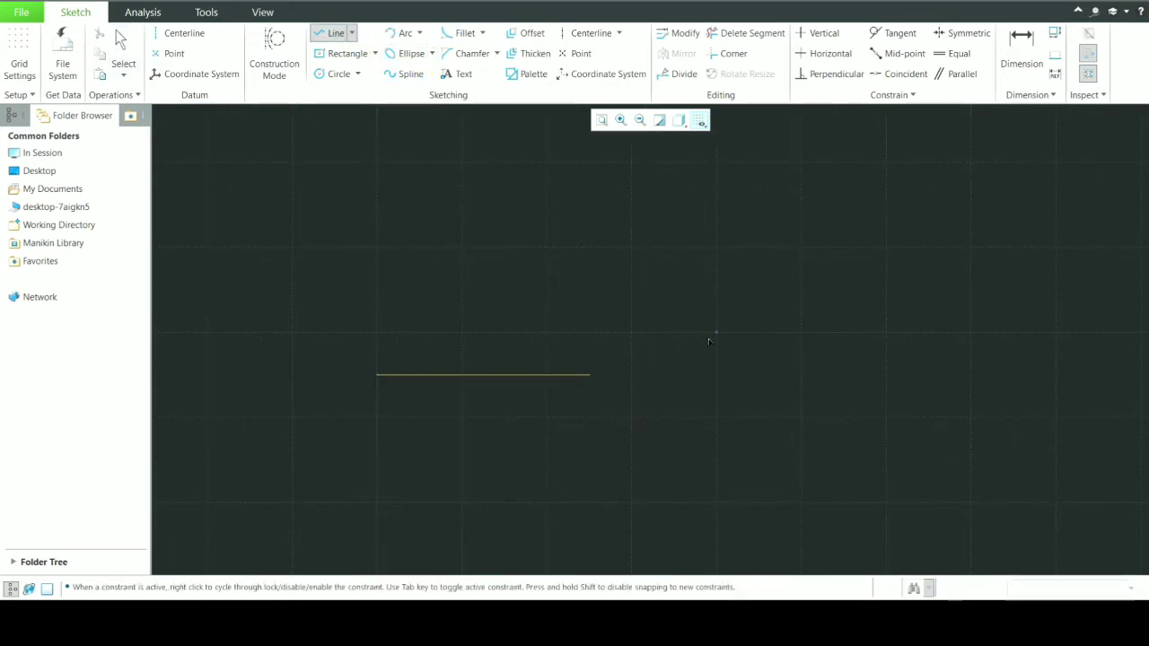
click(768, 347)
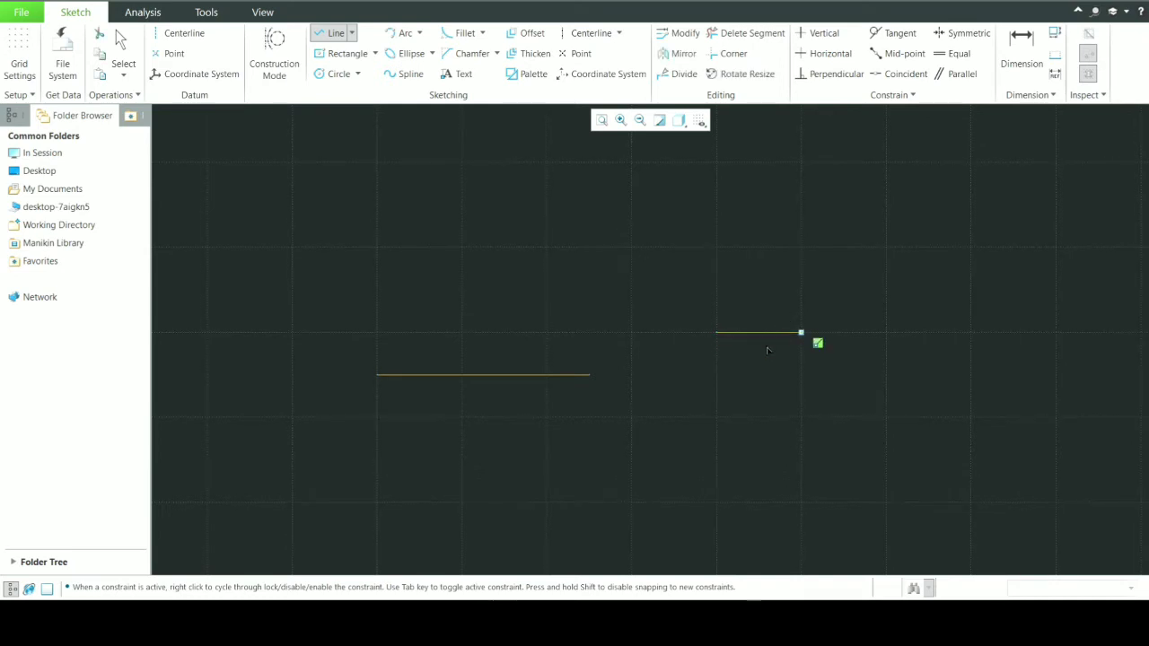
middle_click(768, 350)
middle_click(768, 350)
scroll(773, 314, down, 4)
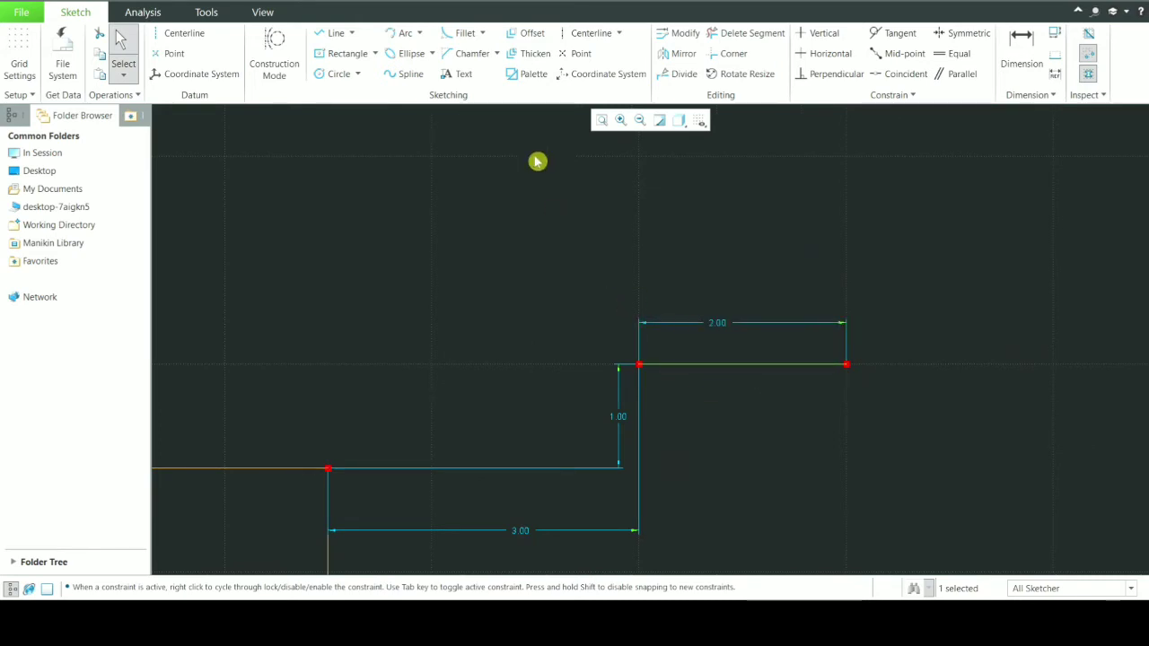
Sketch a vertical line about 2 long upward from a grid point about 1 right of and 1 above the existing line's right endpoint.
click(333, 33)
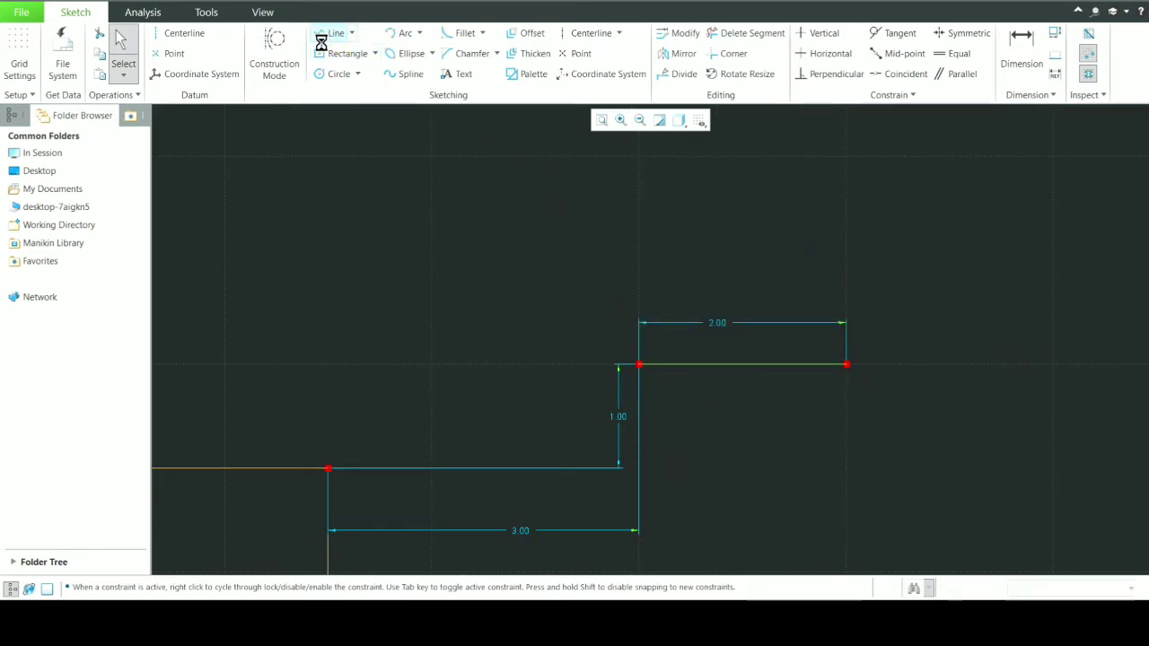
click(638, 365)
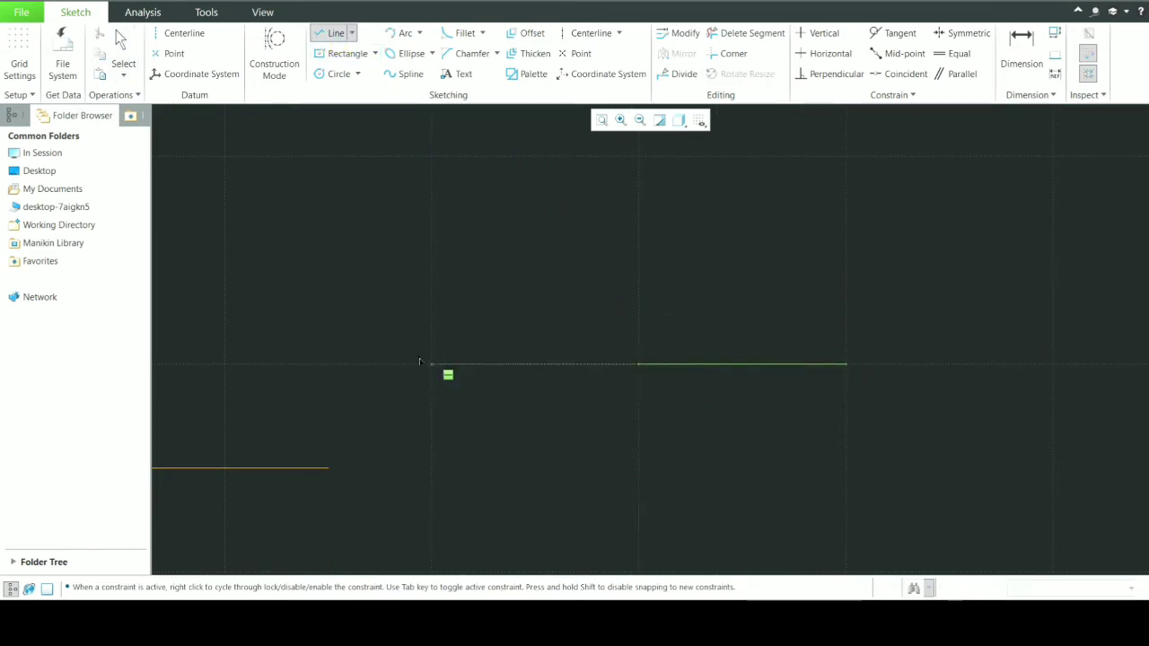
click(464, 188)
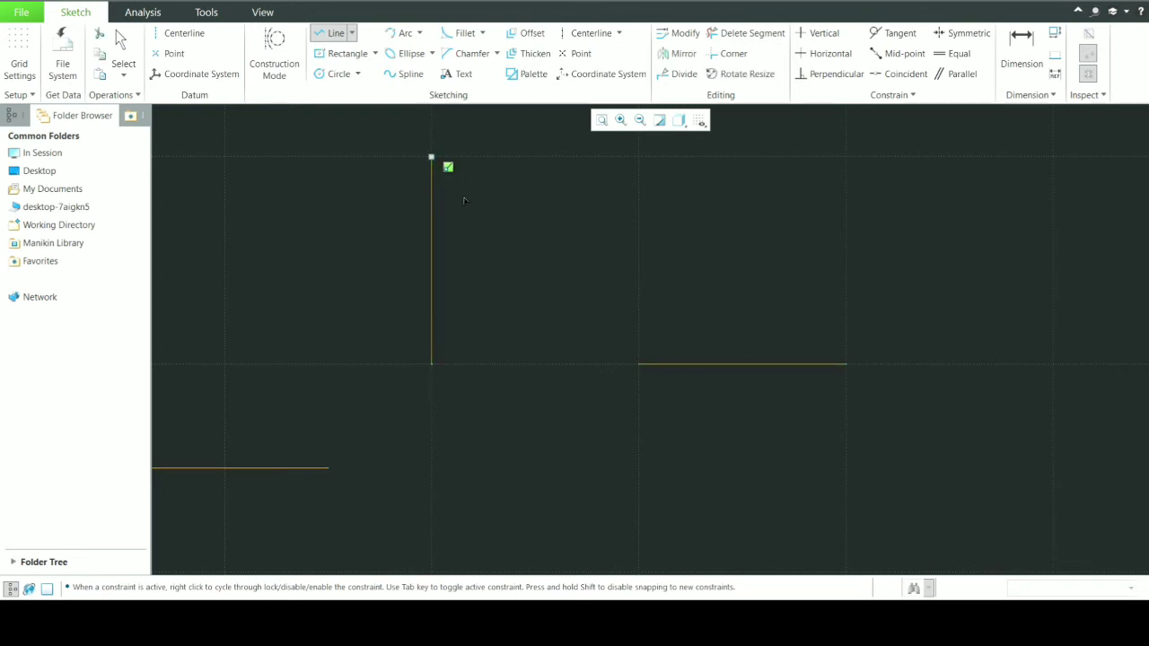
middle_click(464, 202)
middle_click(464, 202)
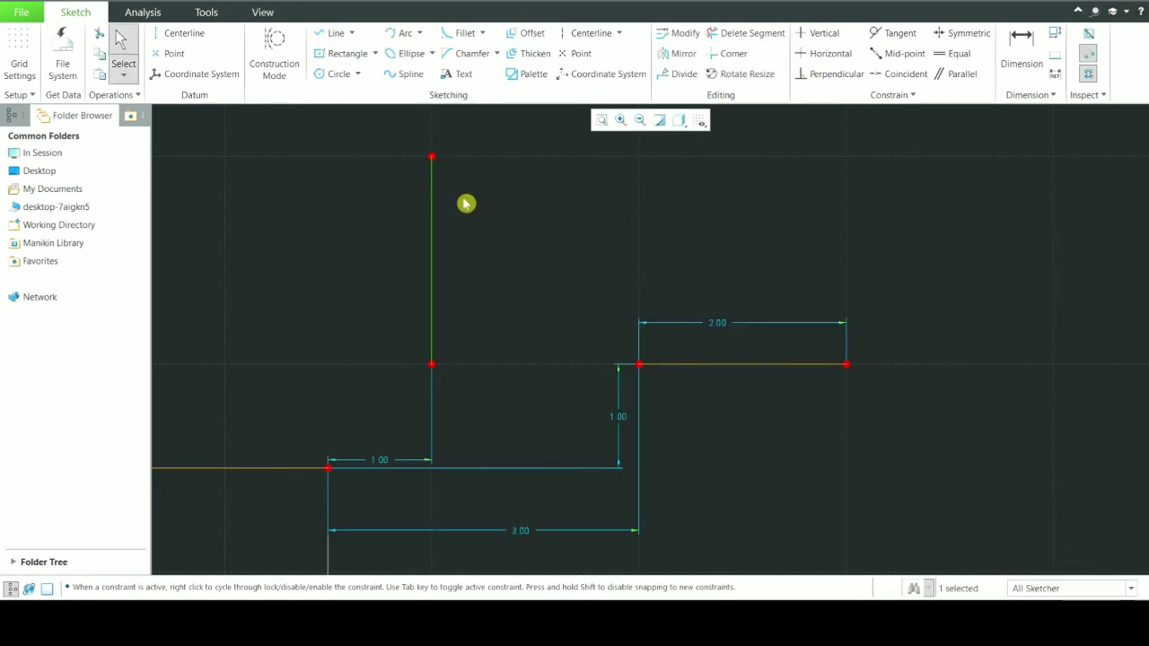
Dimension the length of the new vertical line, placing the dimension to its left and accepting the proposed value.
scroll(464, 202, up, 1)
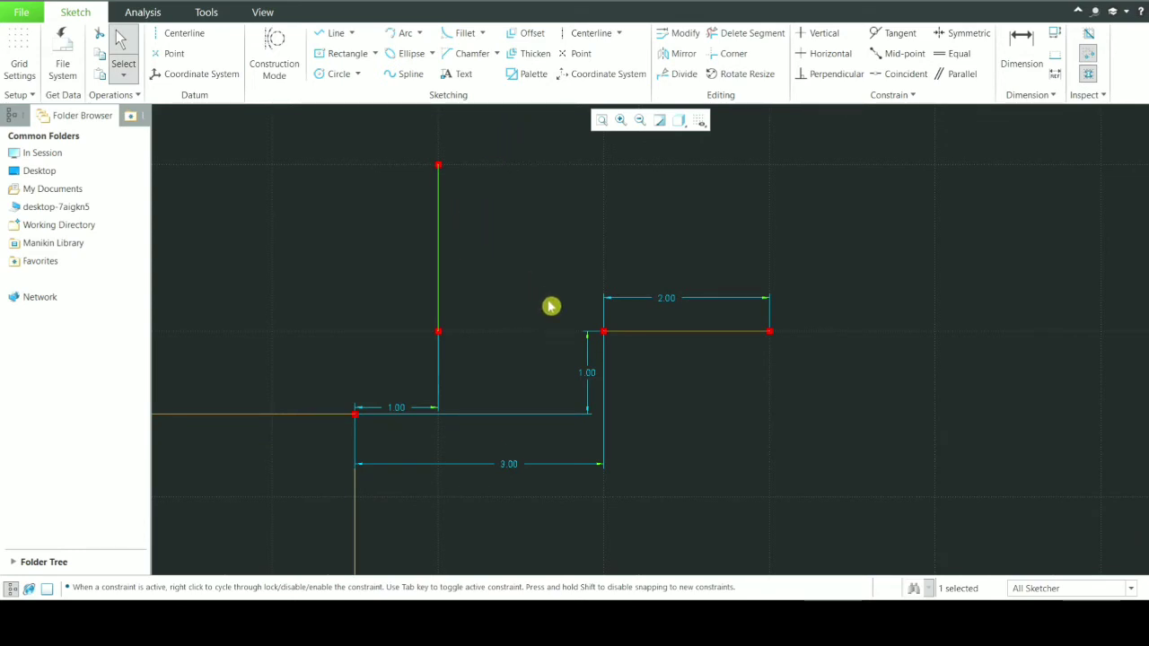
scroll(574, 386, down, 1)
scroll(558, 337, up, 2)
scroll(558, 337, up, 2)
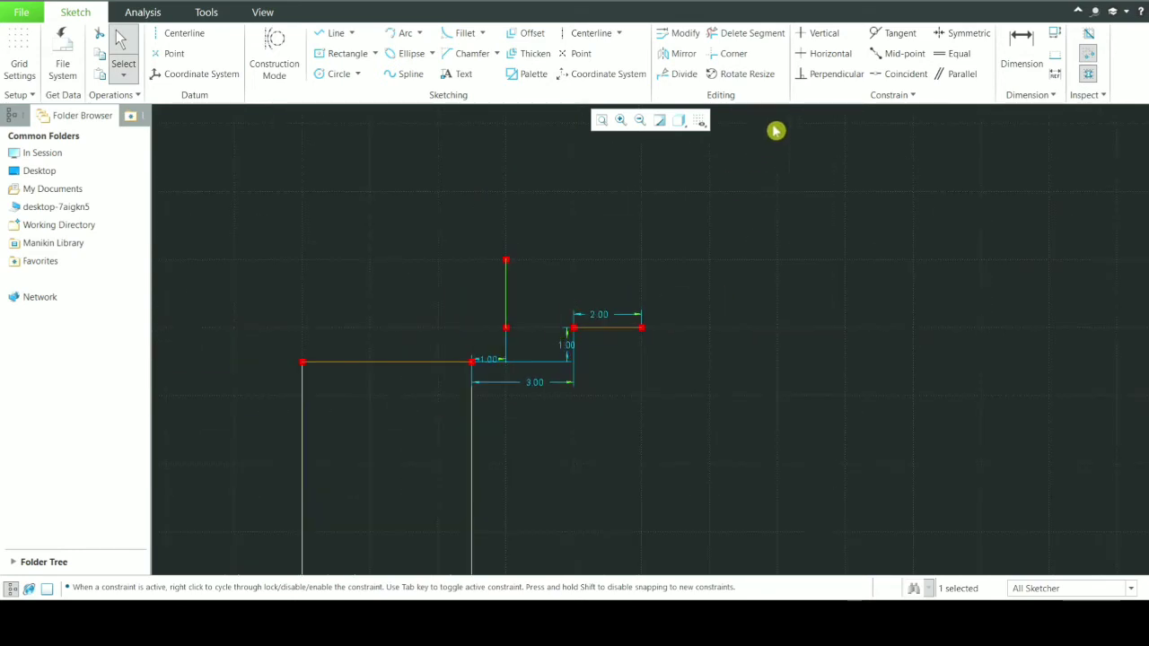
click(1021, 40)
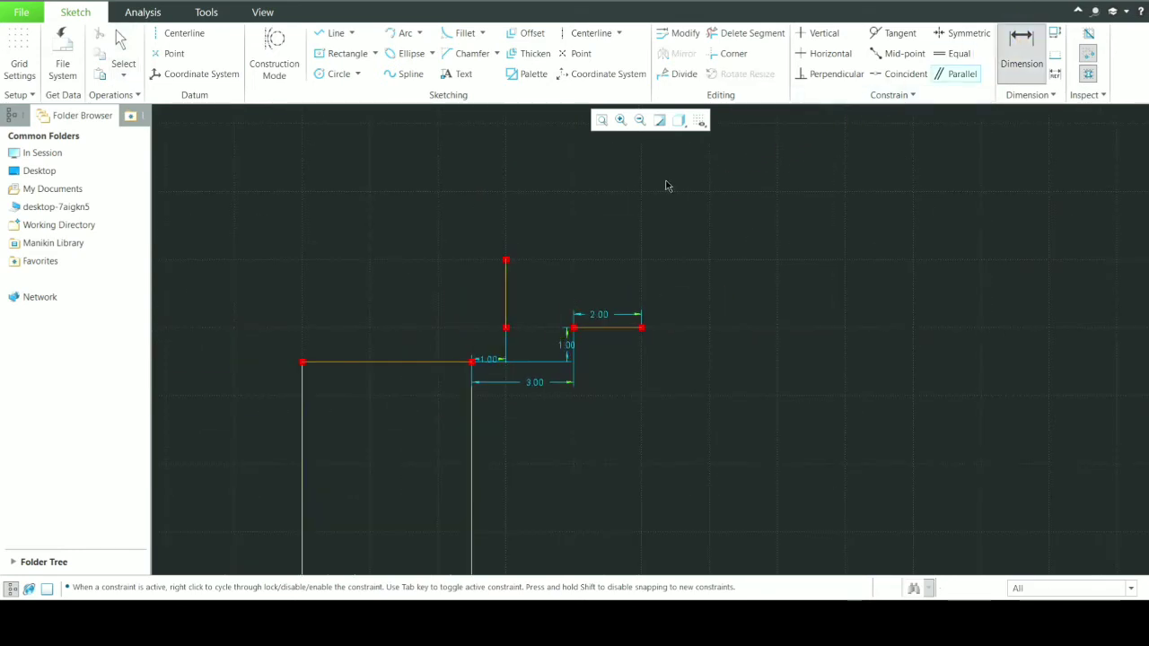
click(505, 309)
middle_click(475, 302)
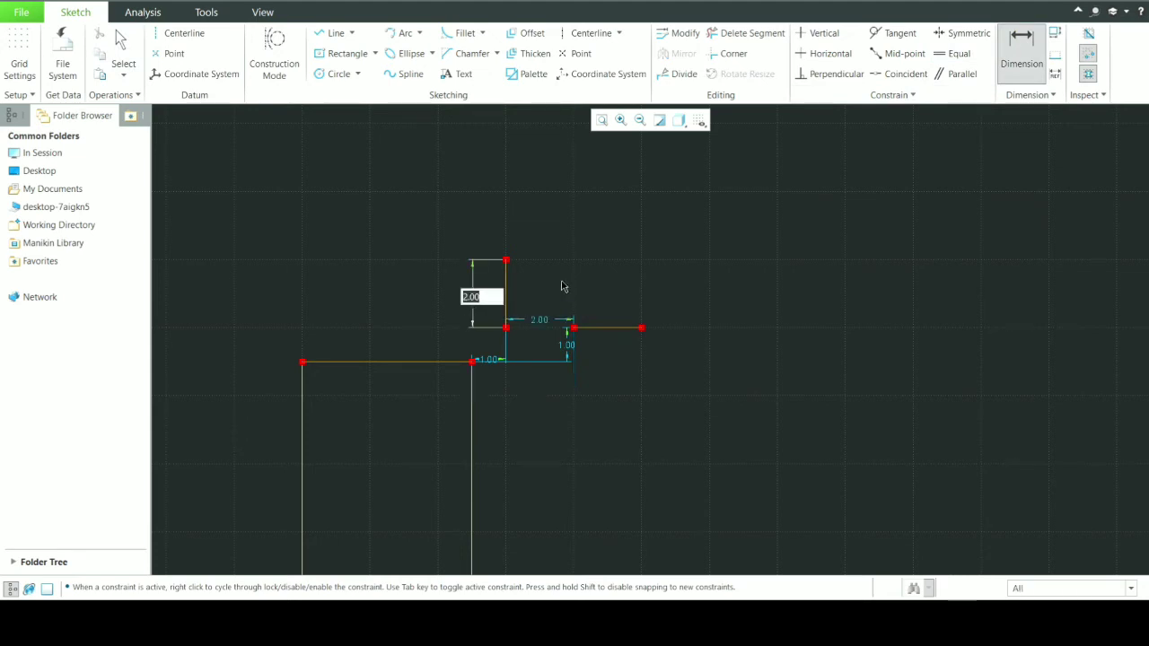
key(Return)
scroll(492, 301, down, 3)
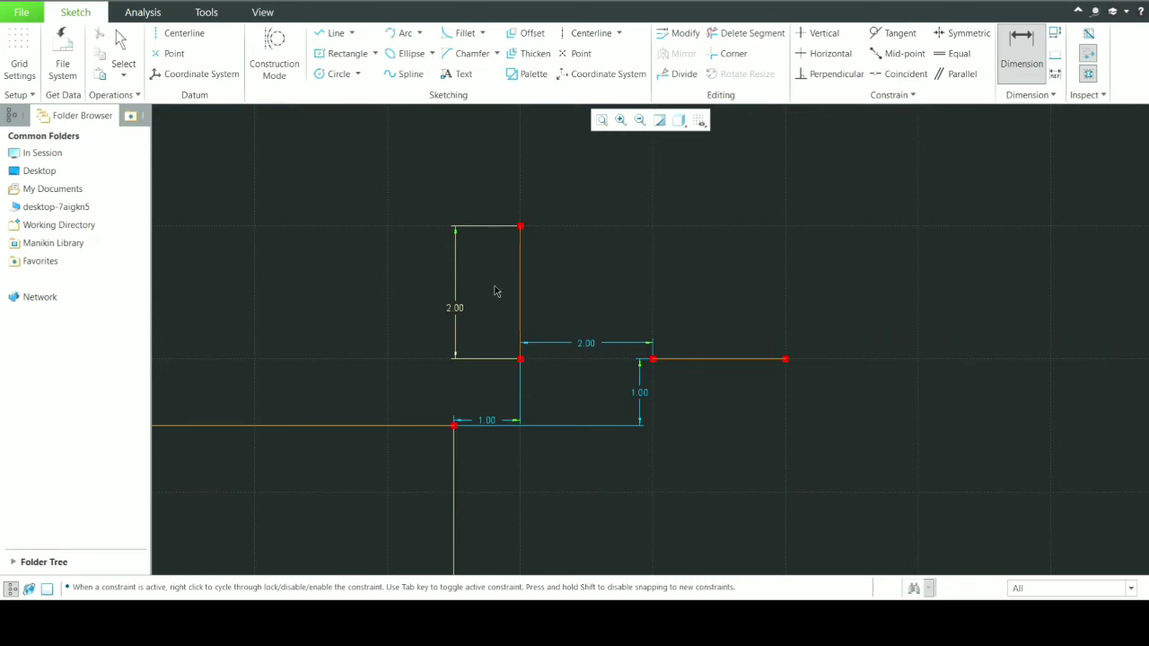
middle_click(593, 272)
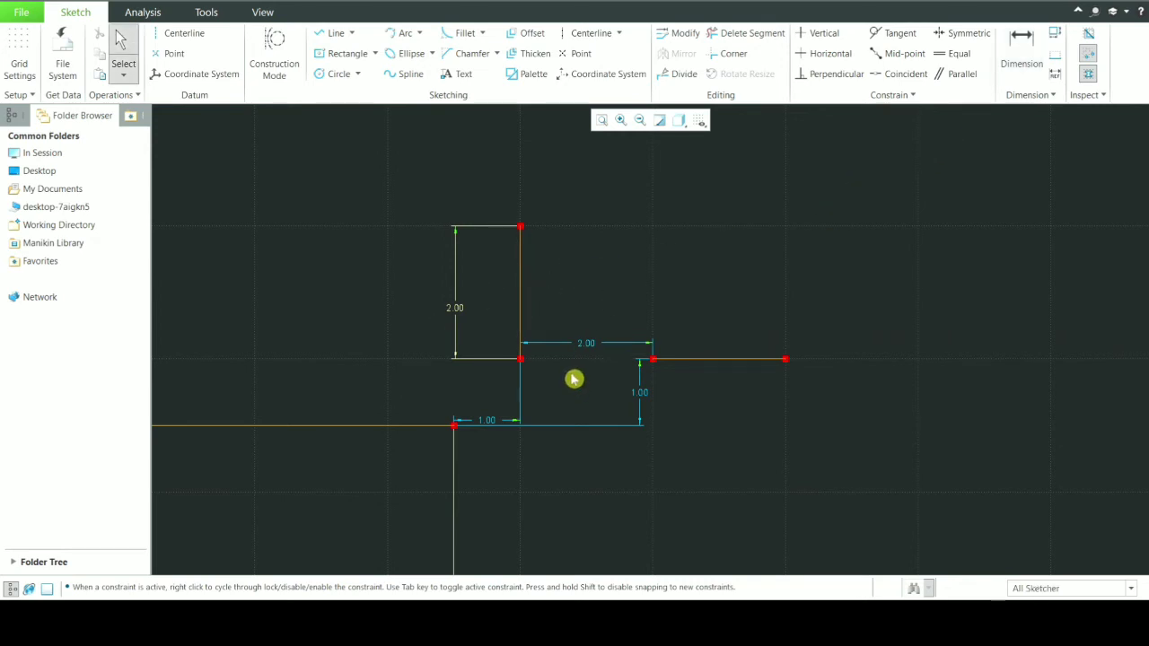
Set the static Cartesian grid spacing to 1 in Y and 1 in X in the grid settings.
scroll(574, 380, up, 2)
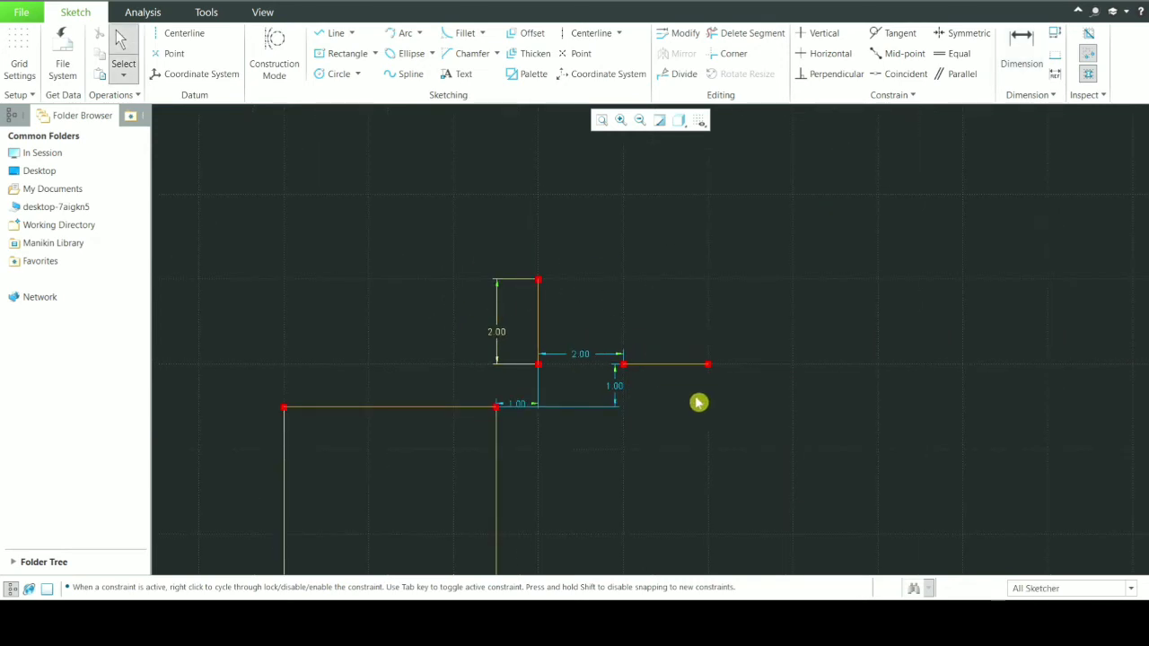
click(22, 65)
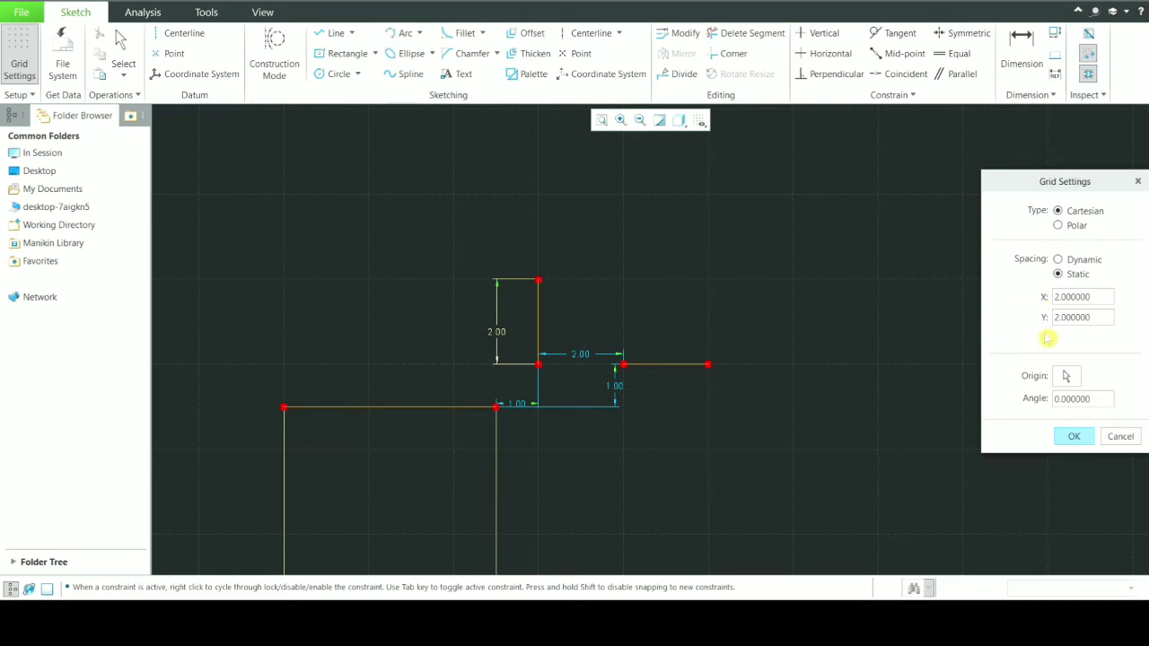
double_click(1101, 317)
text(1)
key(Tab)
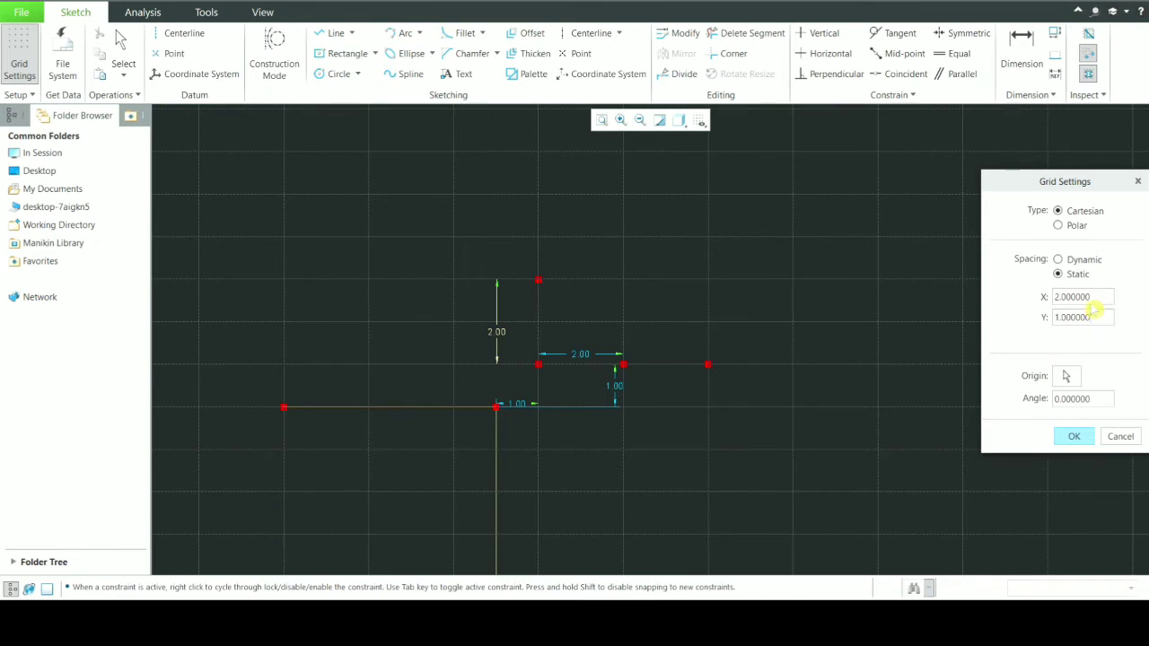
double_click(1096, 297)
text(1)
key(Tab)
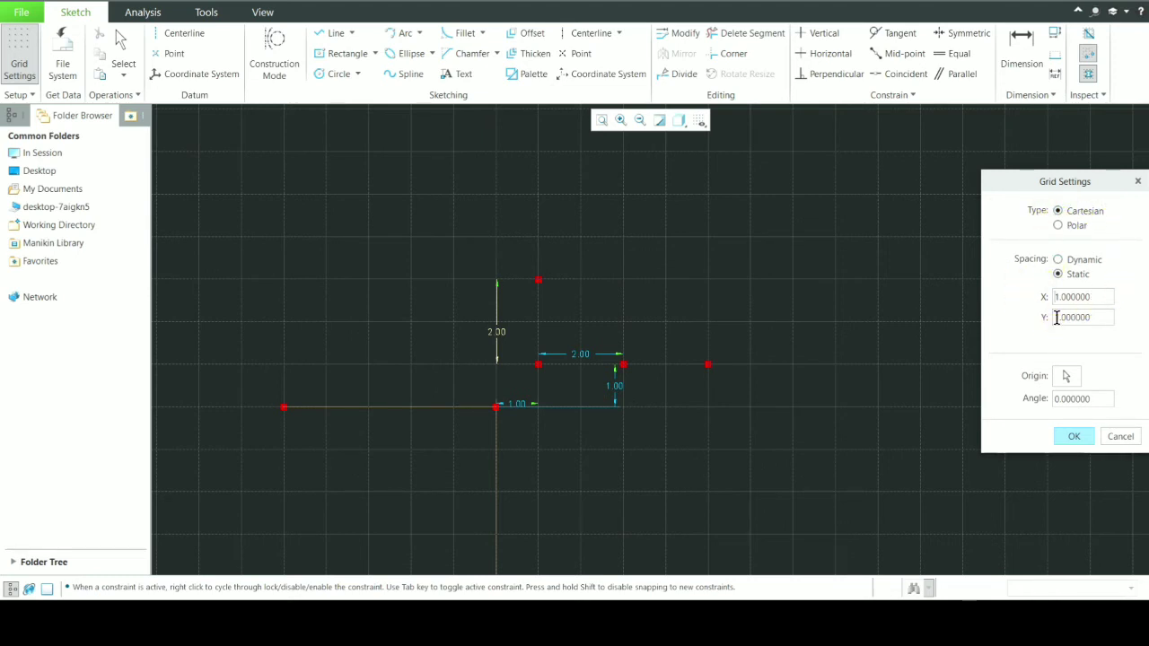
Change the grid type to polar and inspect its circles and radial lines around the sketch.
click(1059, 226)
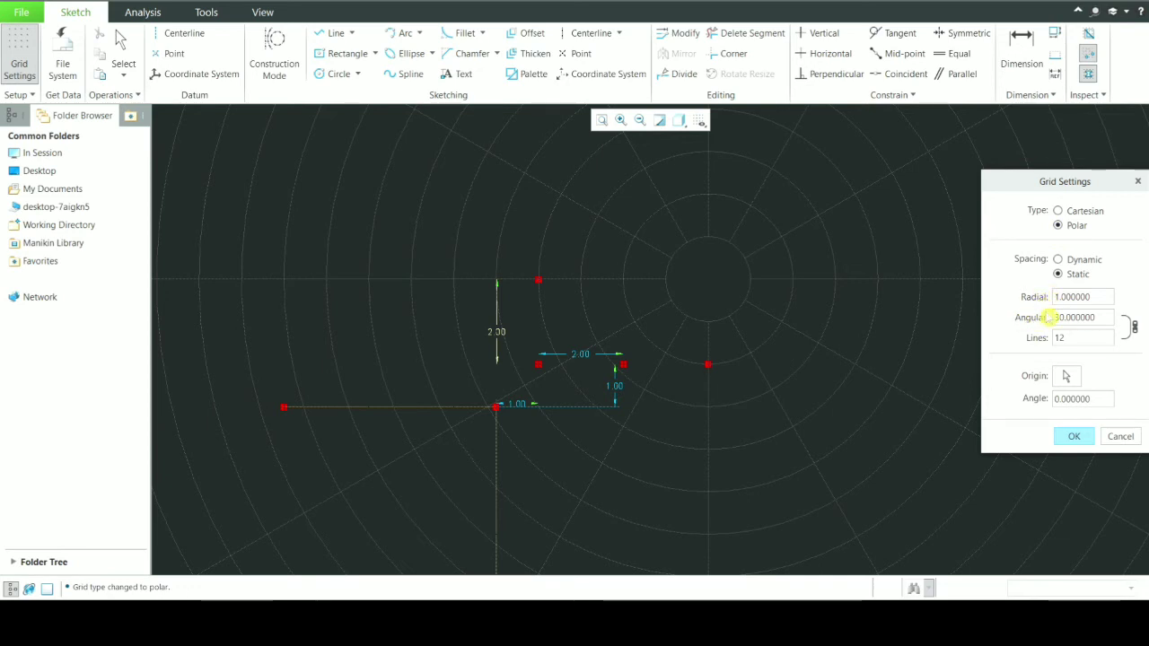
scroll(692, 328, down, 3)
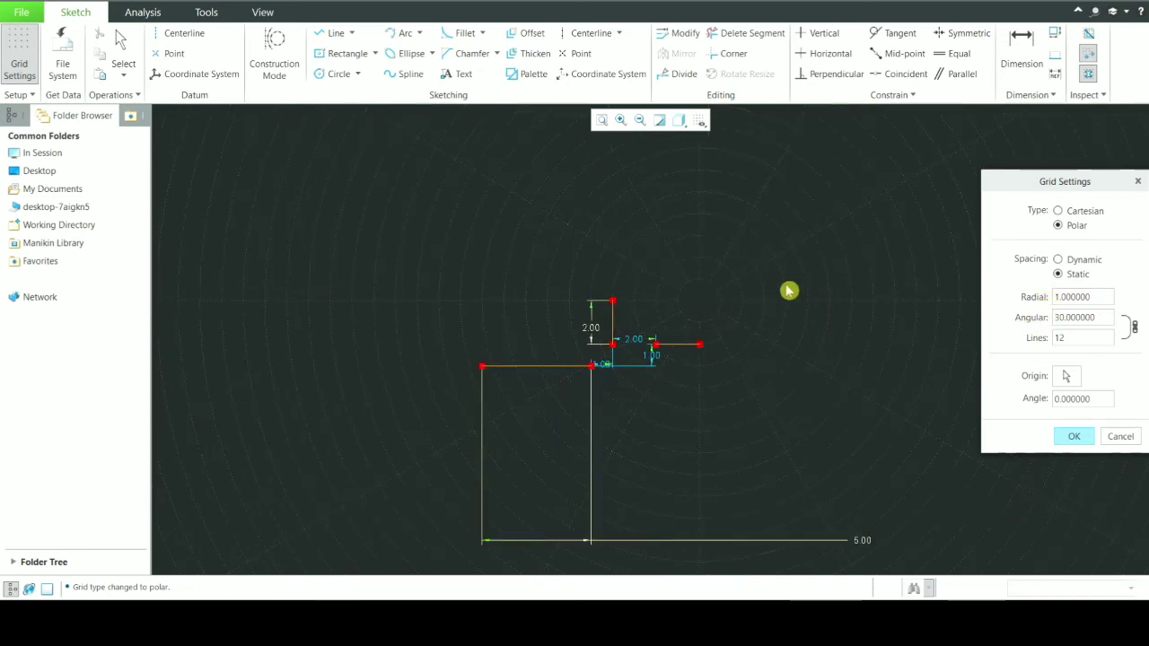
scroll(794, 283, up, 3)
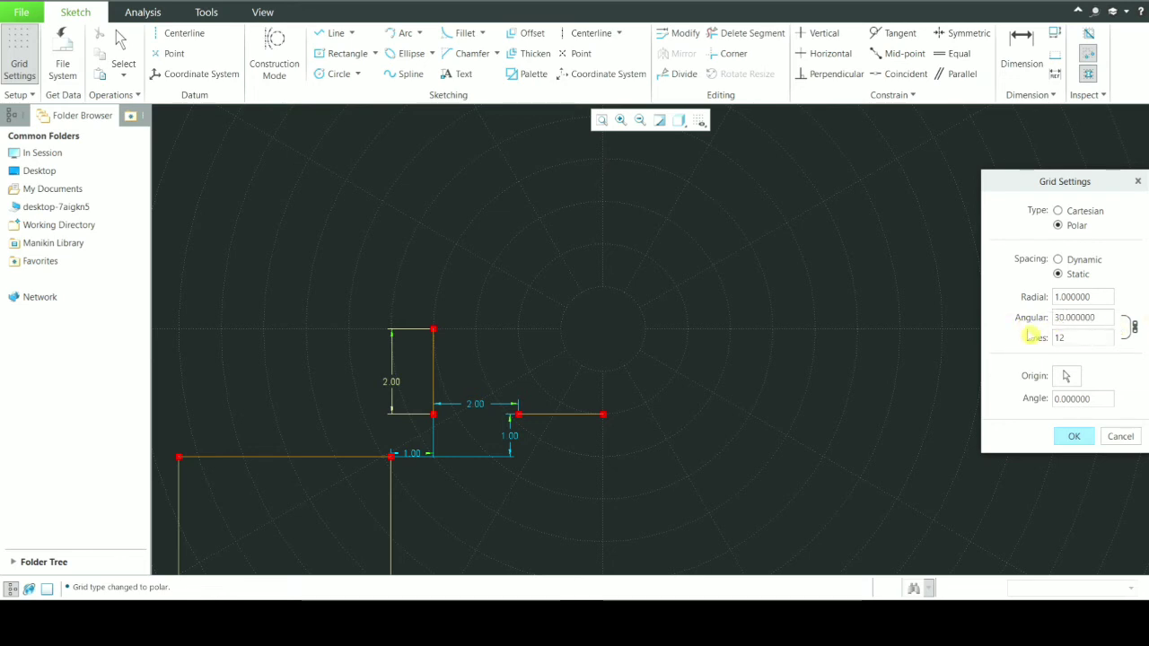
Set the polar grid's radial spacing to 2 and its angular spacing to 45 degrees.
double_click(1095, 297)
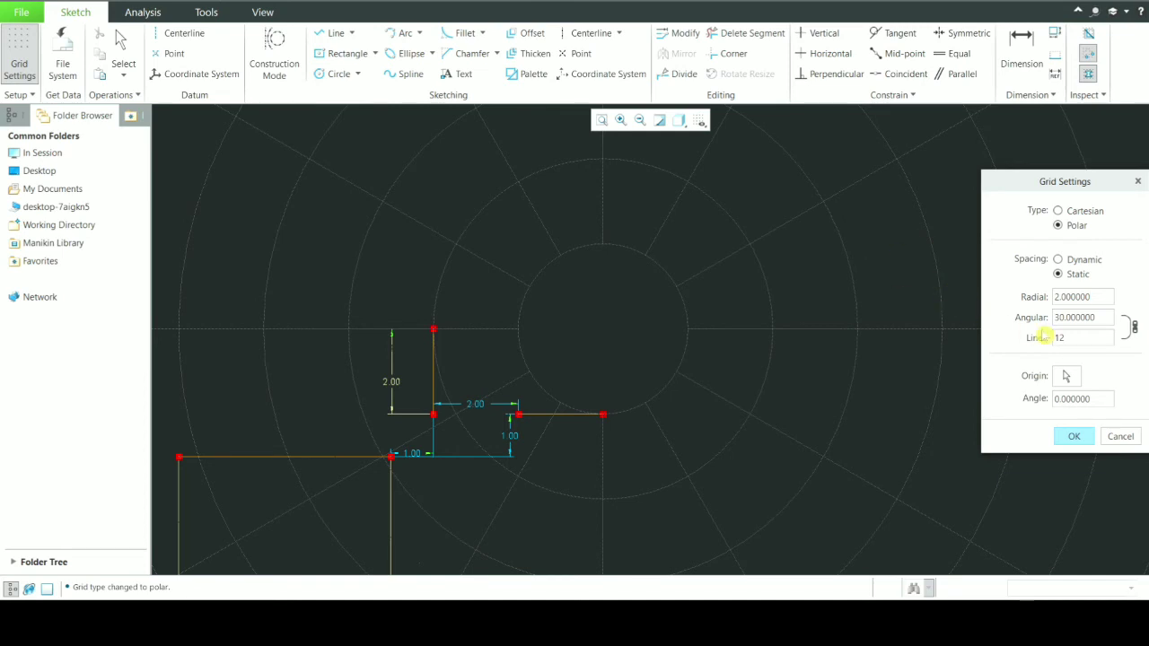
scroll(816, 327, down, 1)
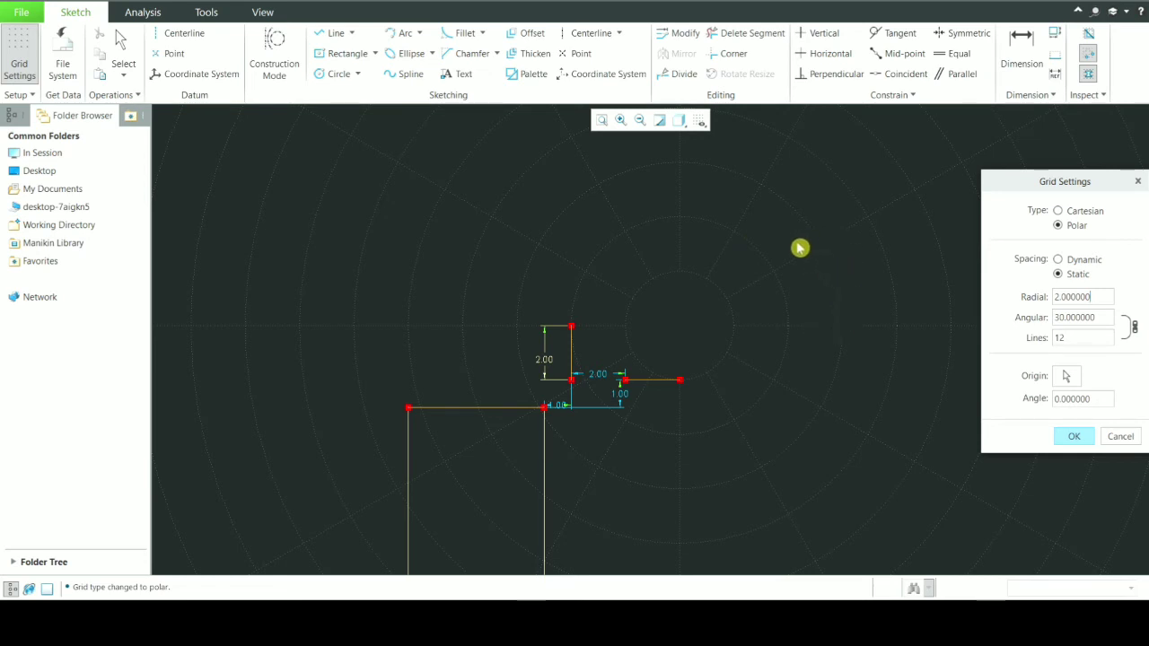
double_click(1104, 314)
text(45)
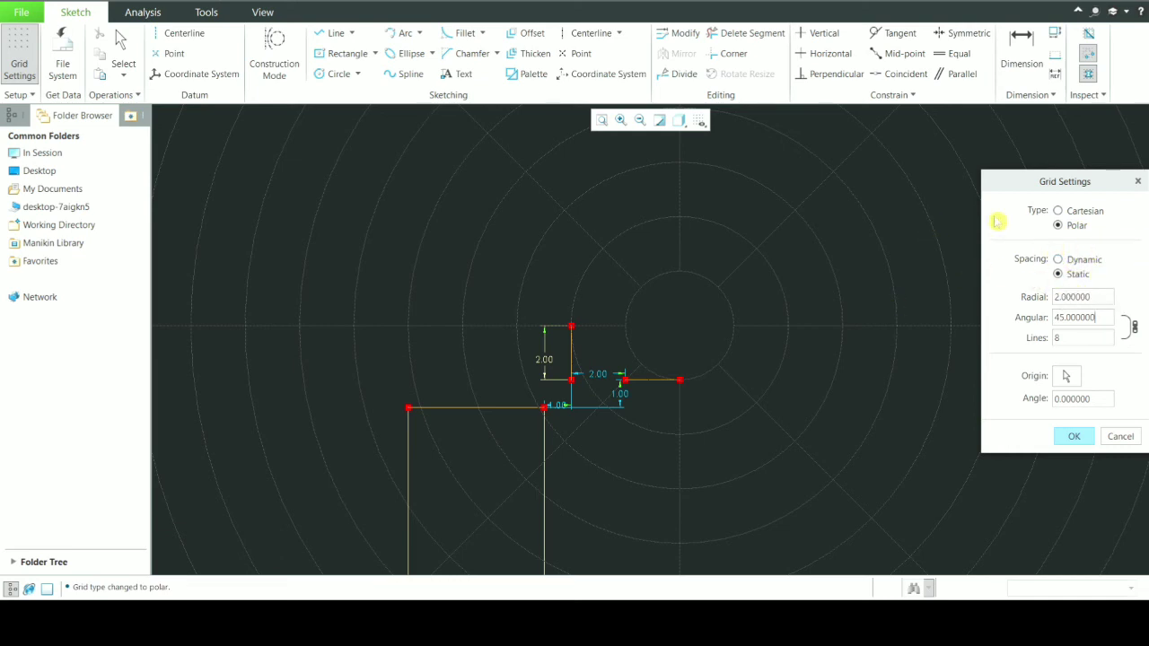
Return the grid type to Cartesian with dynamic spacing and check how the grid adapts at different zoom levels.
click(1088, 213)
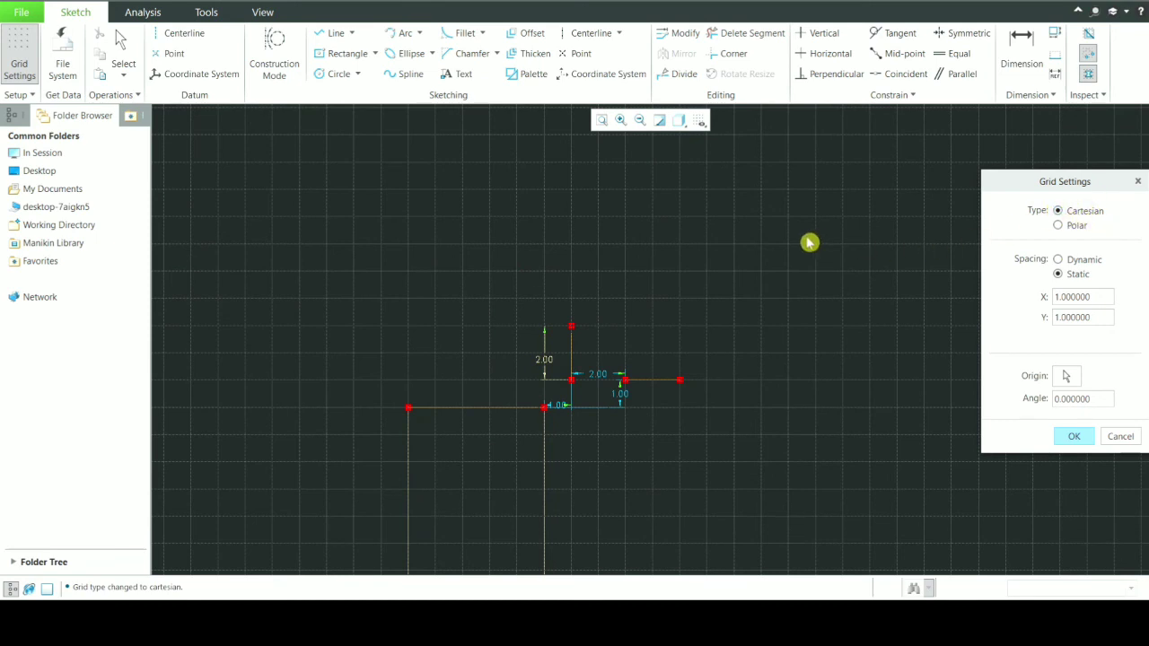
scroll(810, 243, down, 1)
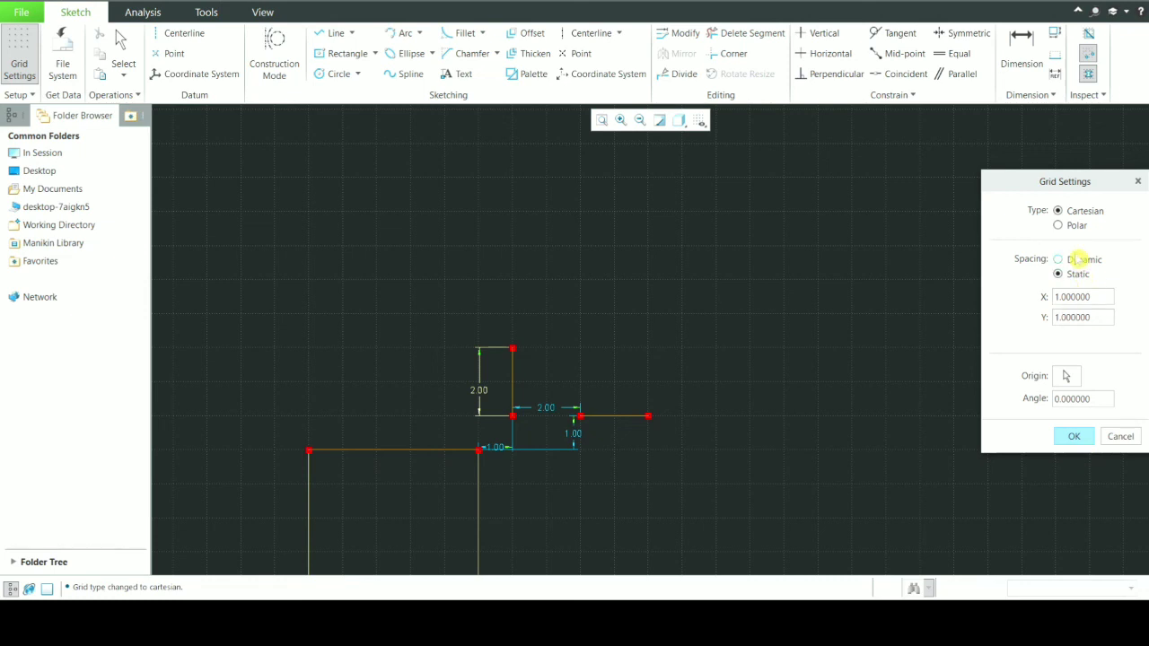
click(1059, 260)
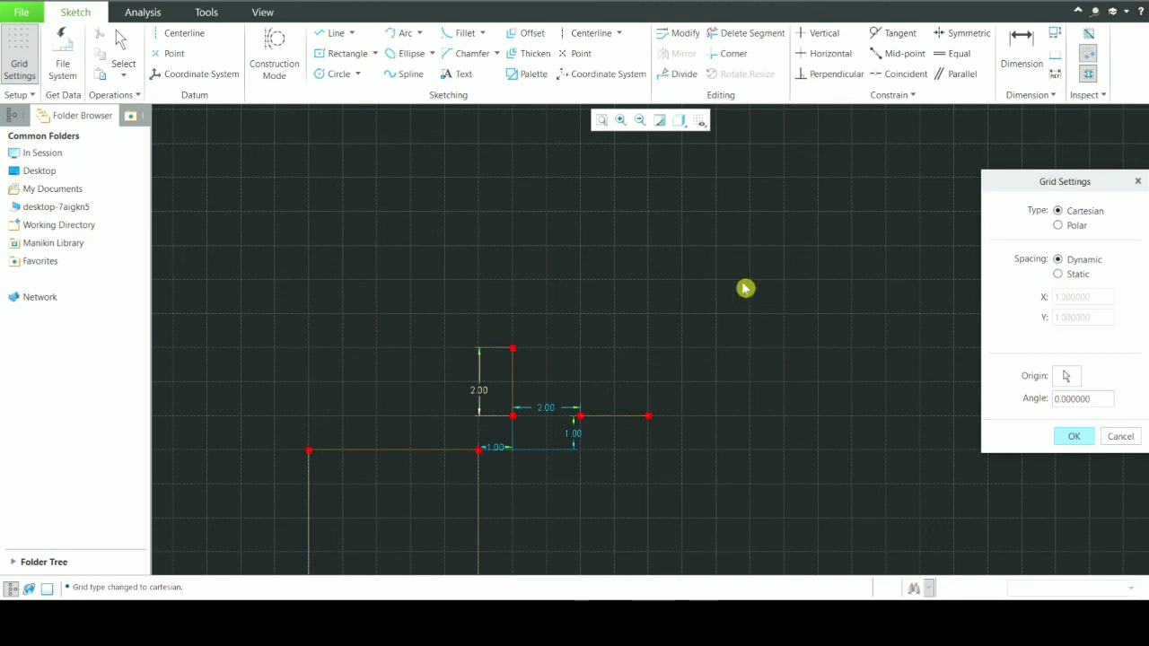
scroll(689, 328, down, 2)
scroll(696, 346, down, 6)
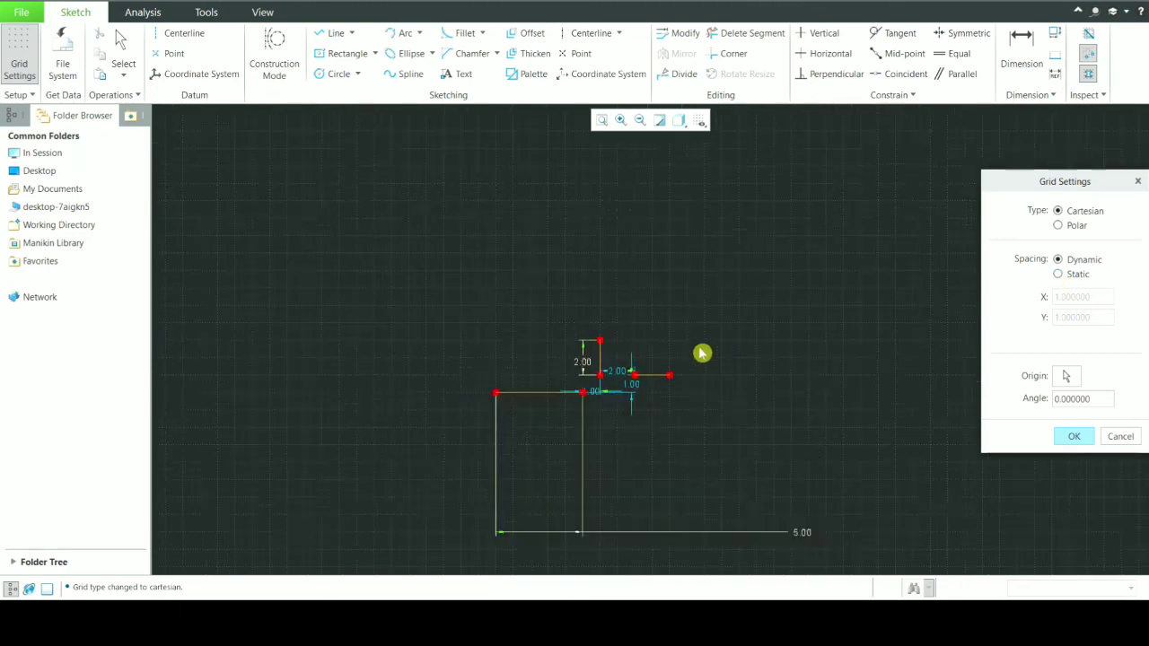
scroll(718, 368, up, 8)
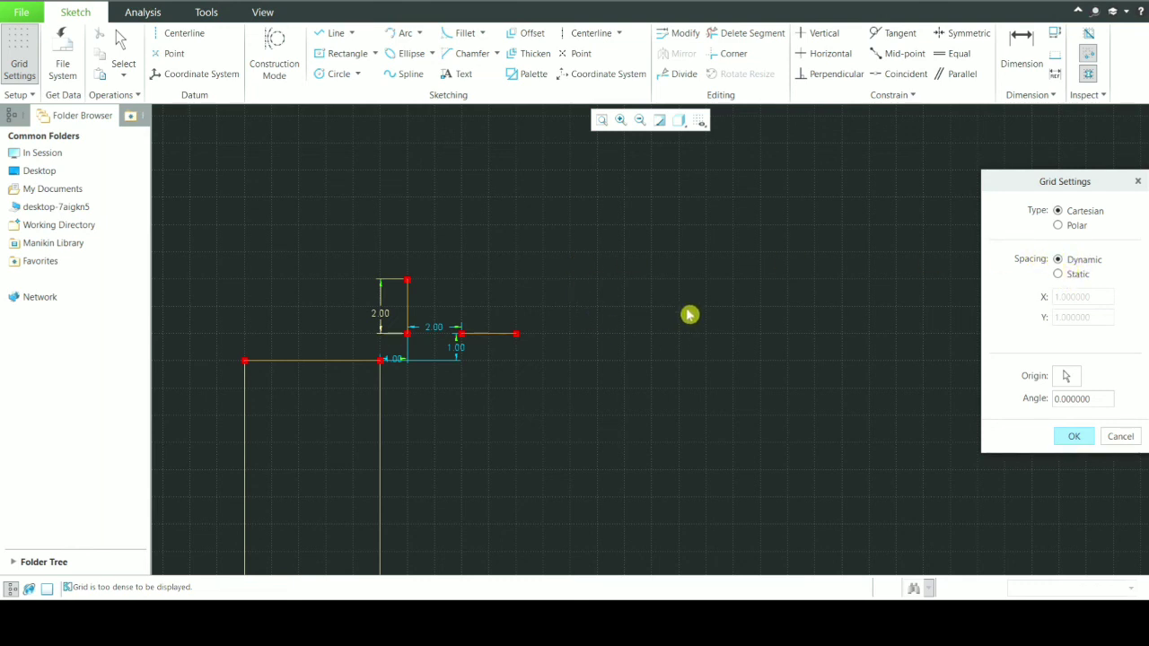
scroll(688, 316, up, 2)
scroll(705, 315, down, 2)
scroll(704, 316, down, 2)
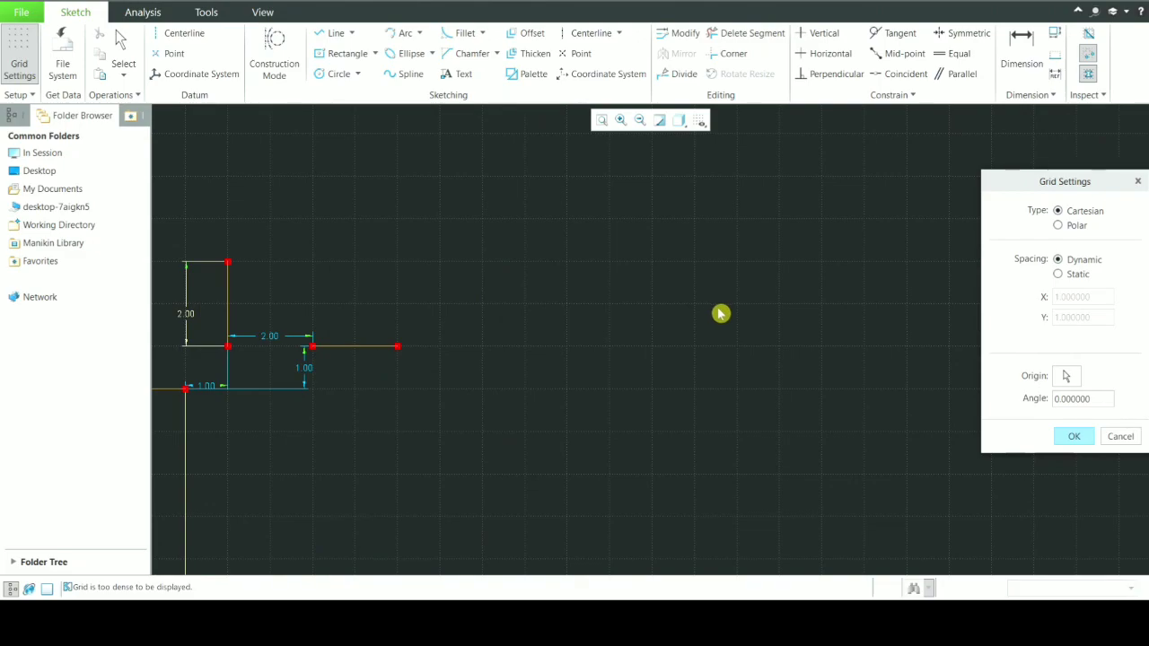